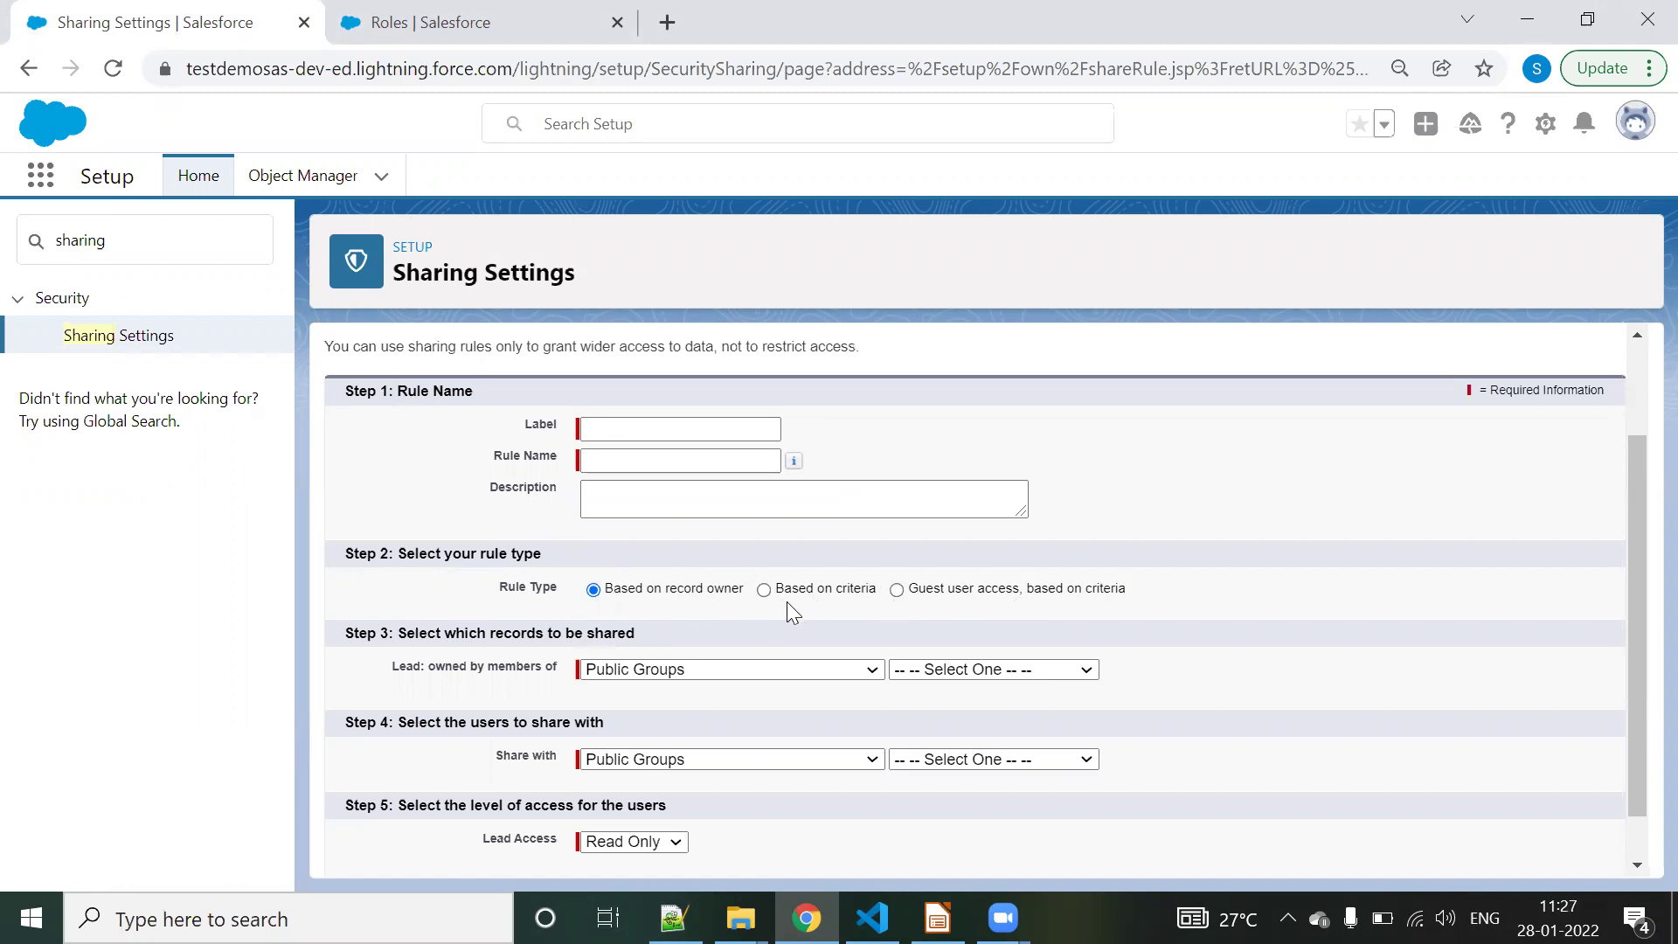
# - Examine the Lead Sharing Rule form and the group types available for selecting lead owners
pyautogui.scroll(3, 518, 537)
pyautogui.moveTo(382, 365); pyautogui.dragTo(524, 367)
pyautogui.scroll(-3, 546, 418)
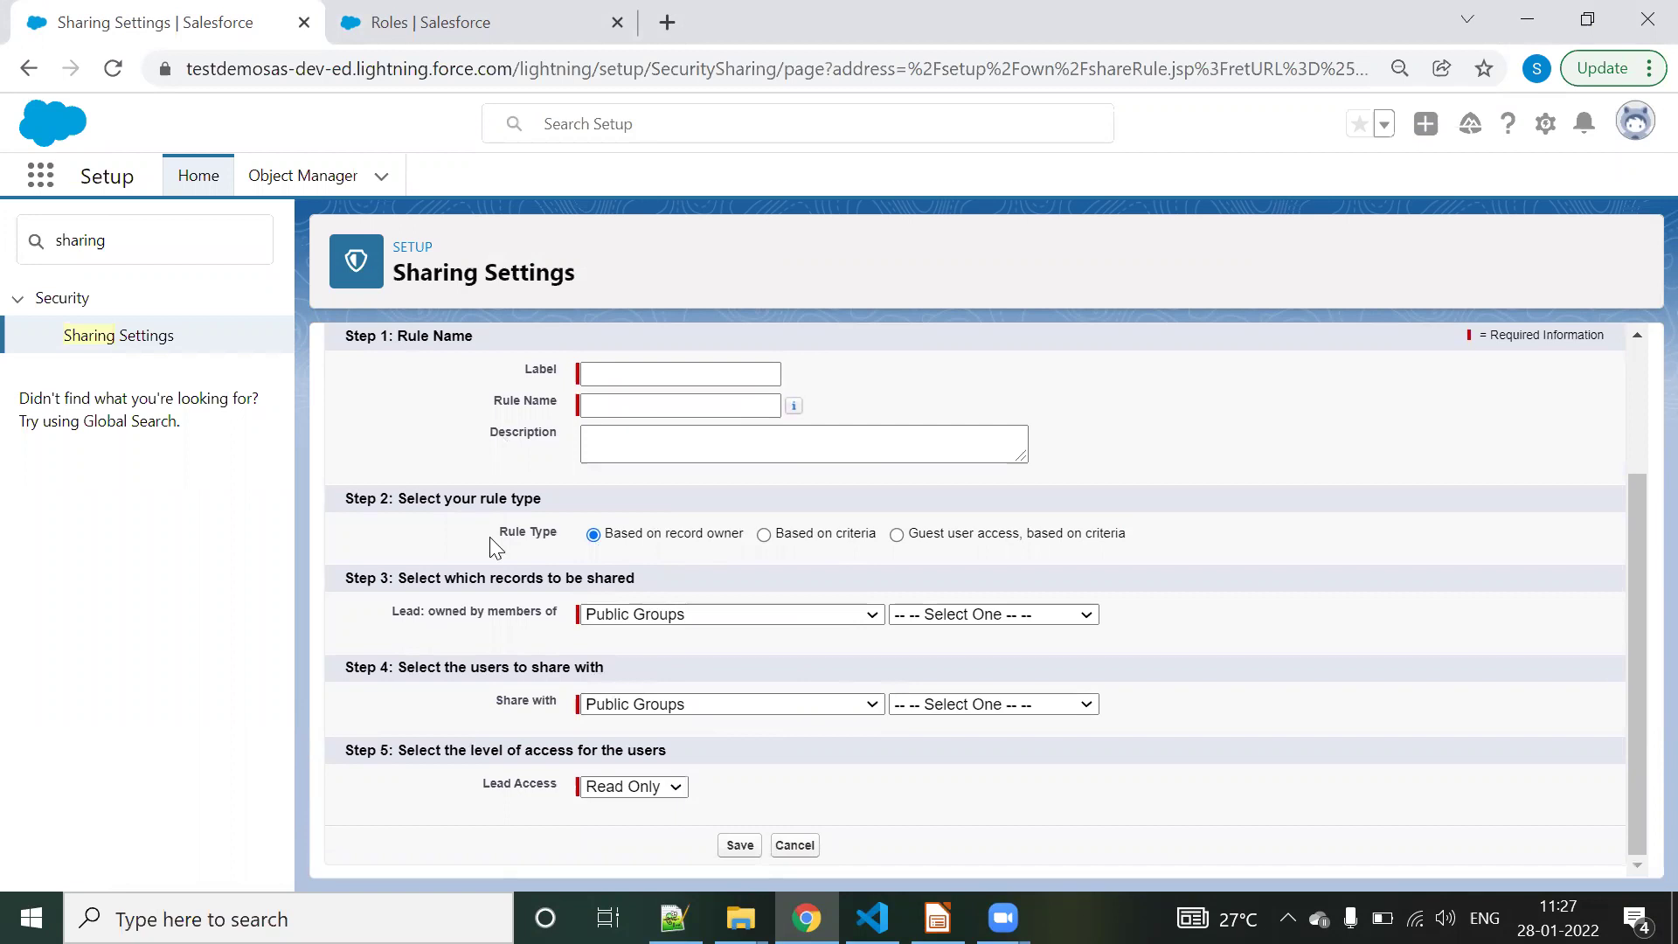
pyautogui.click(686, 615)
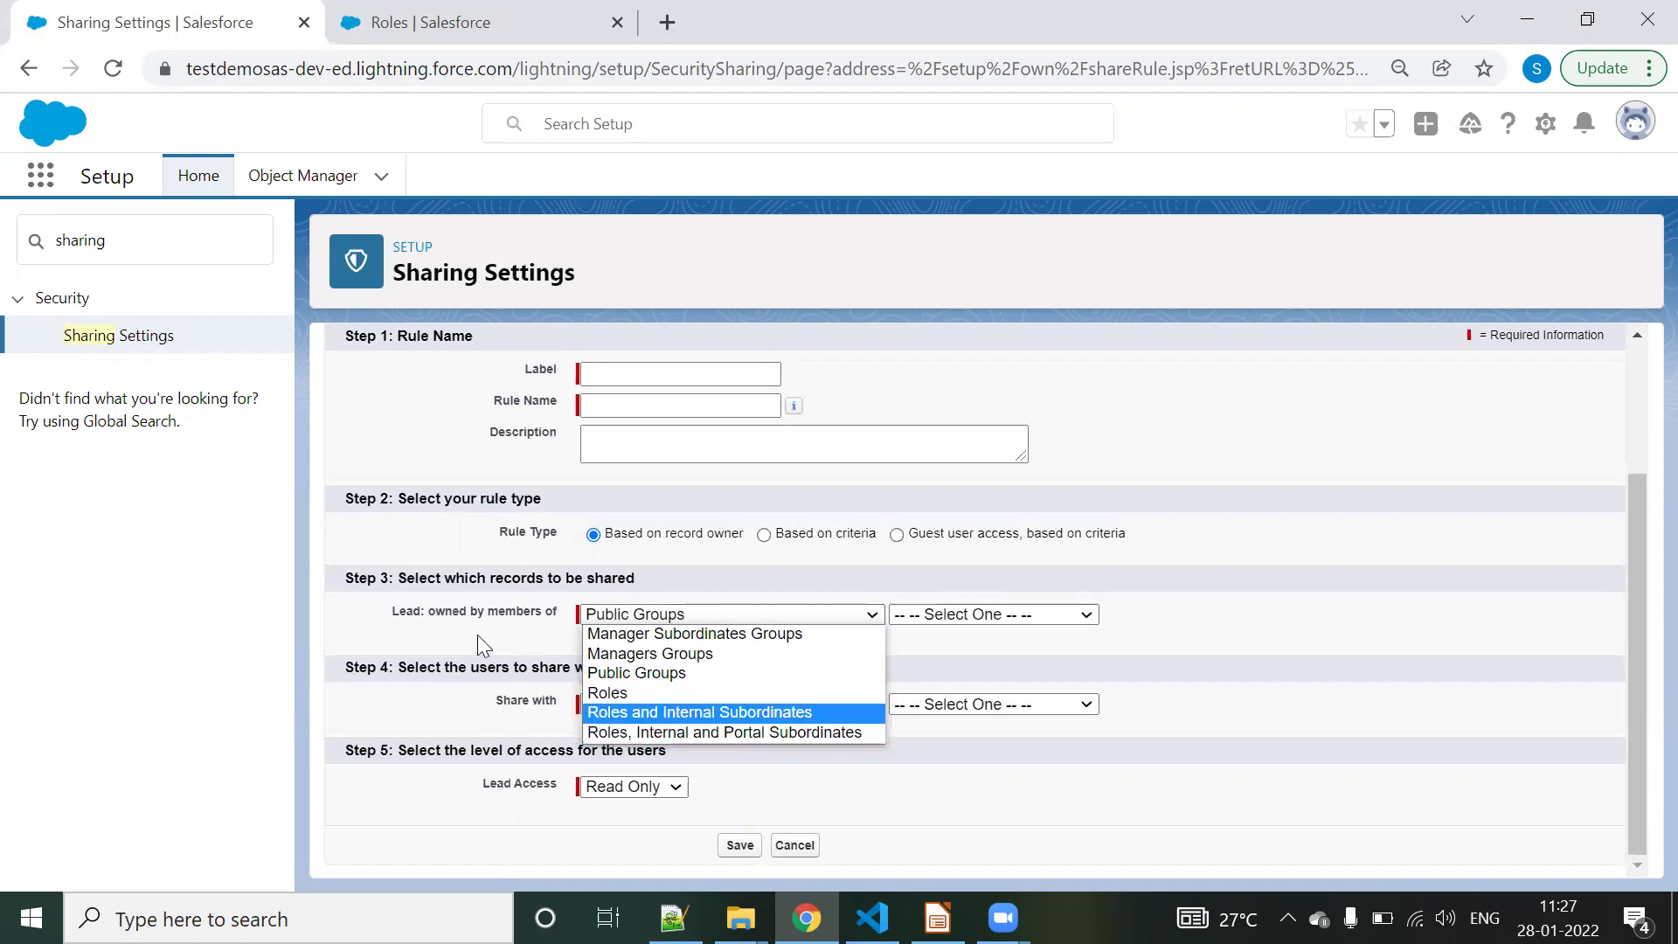
pyautogui.click(650, 670)
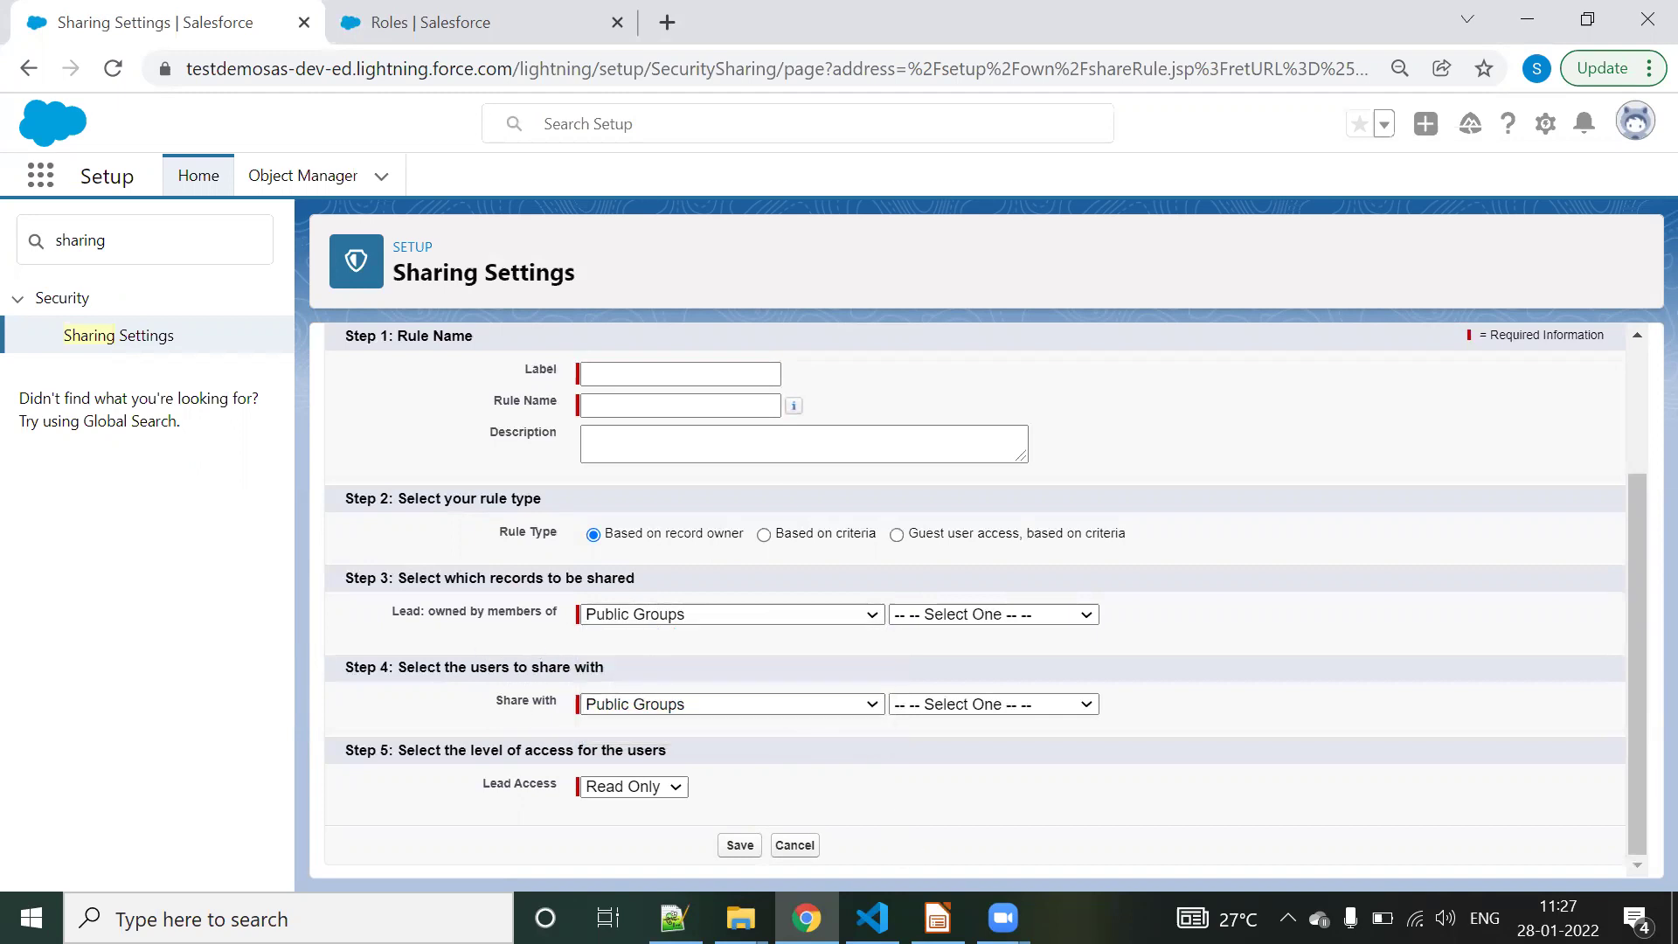
# - Compare the Role definition on the LibreOffice Impress slide Roles and Subordinates with the Salesforce owner group types and role hierarchy
pyautogui.hotkey('alt', 'Tab')
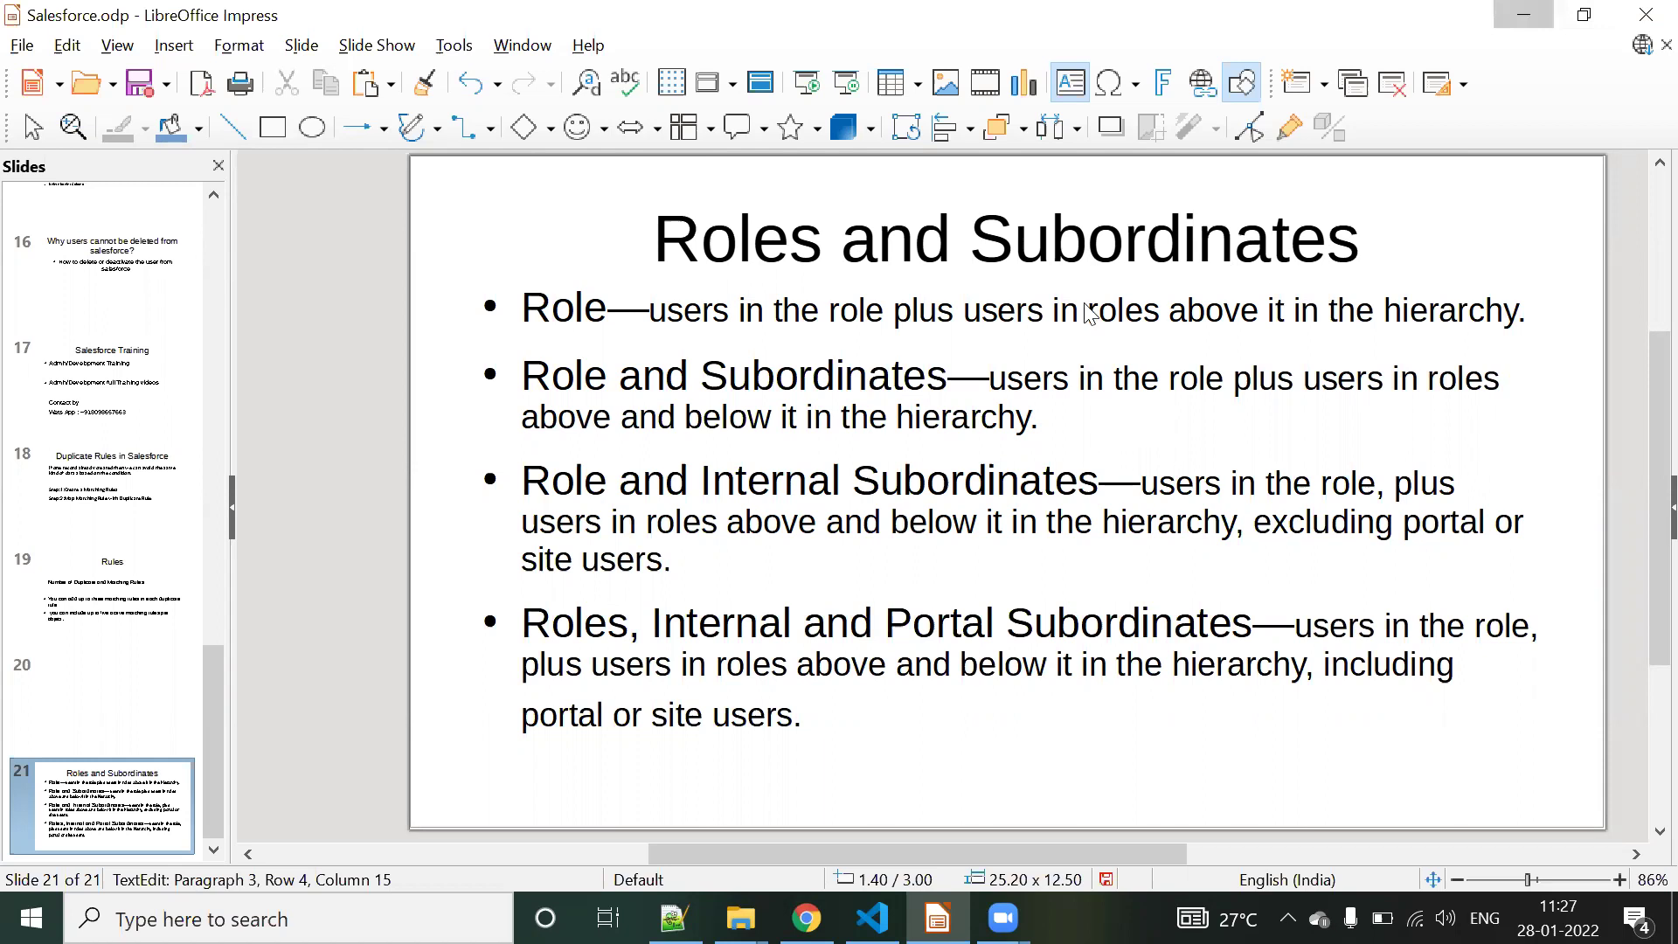
pyautogui.click(1524, 15)
pyautogui.click(660, 615)
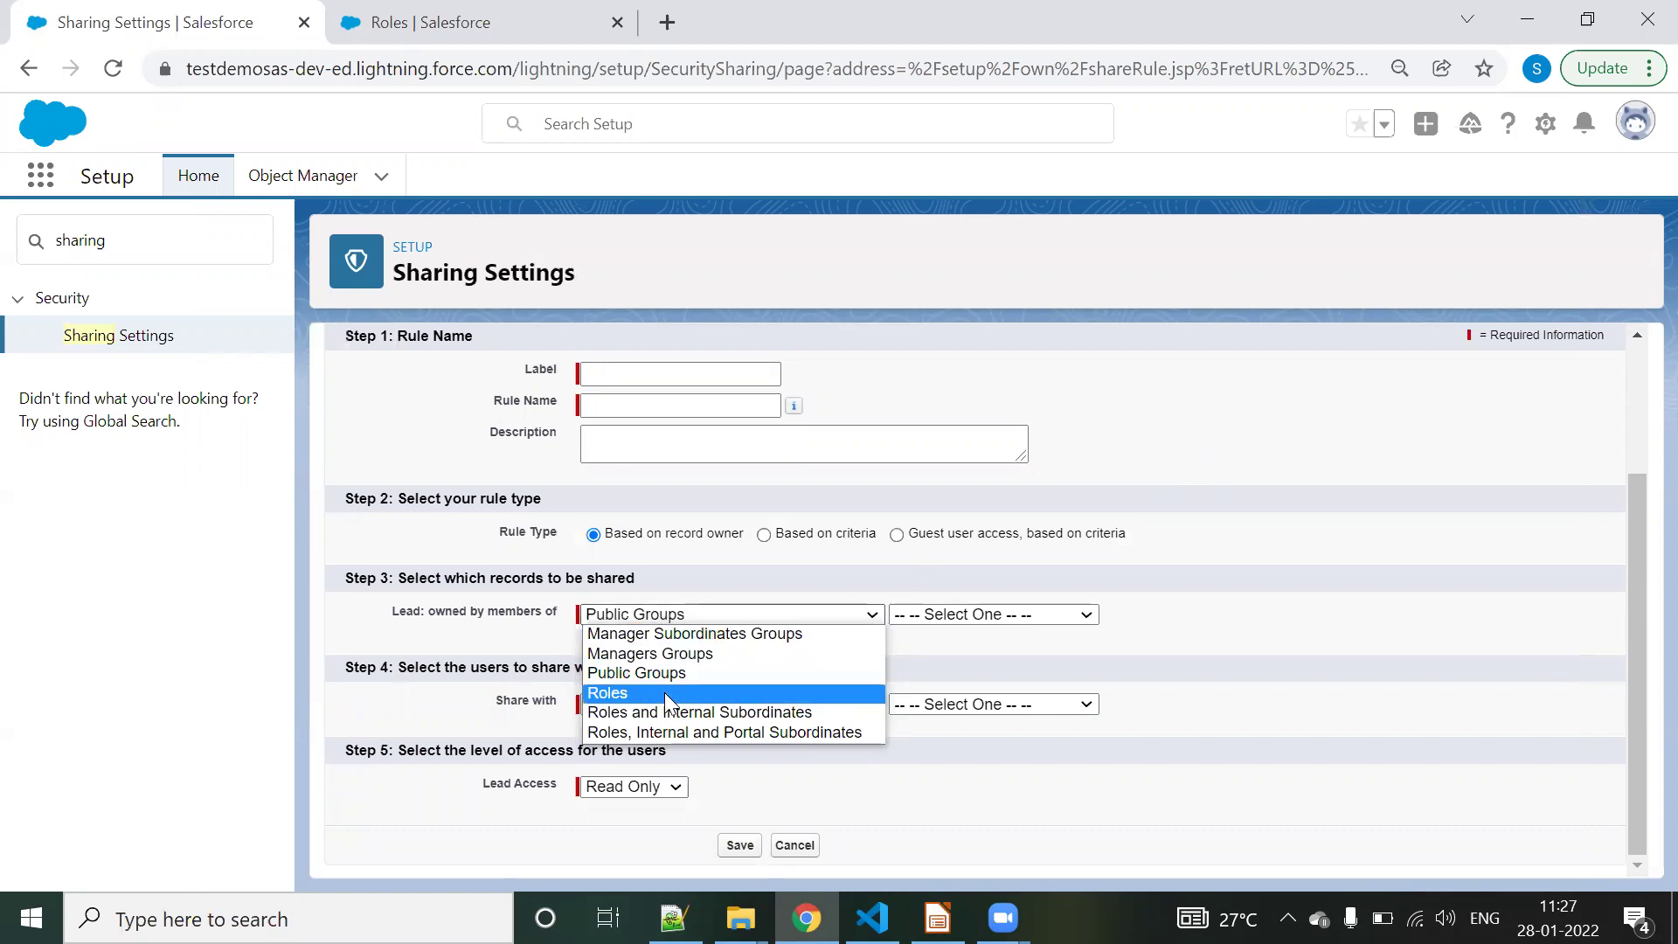
pyautogui.click(420, 22)
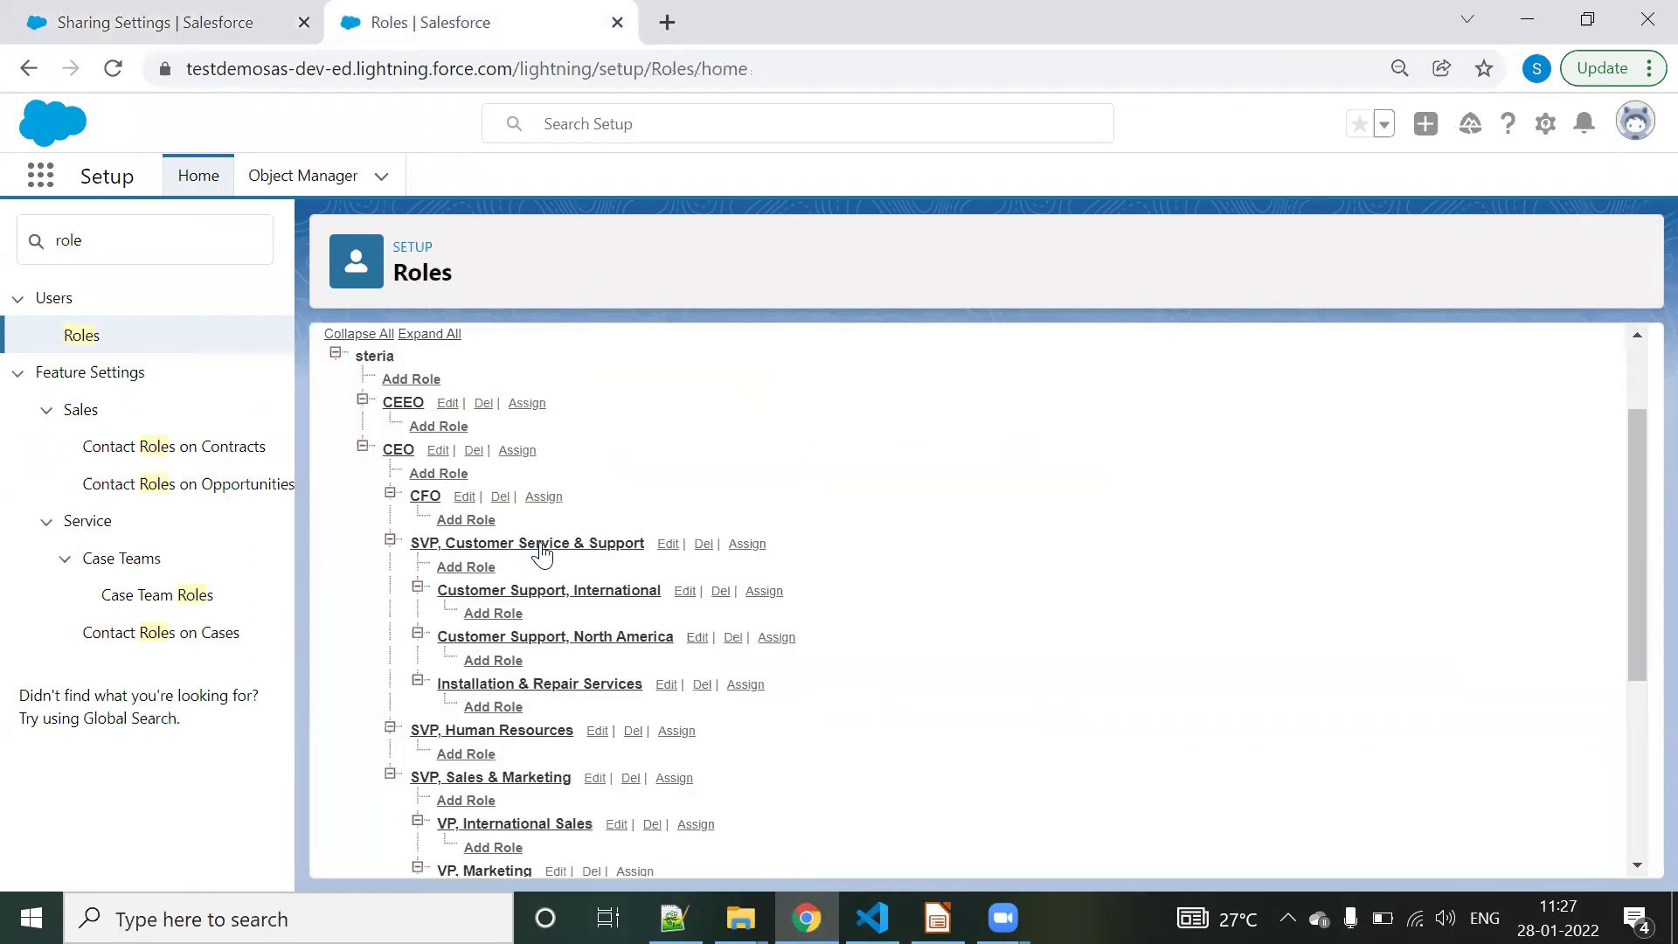
pyautogui.click(937, 917)
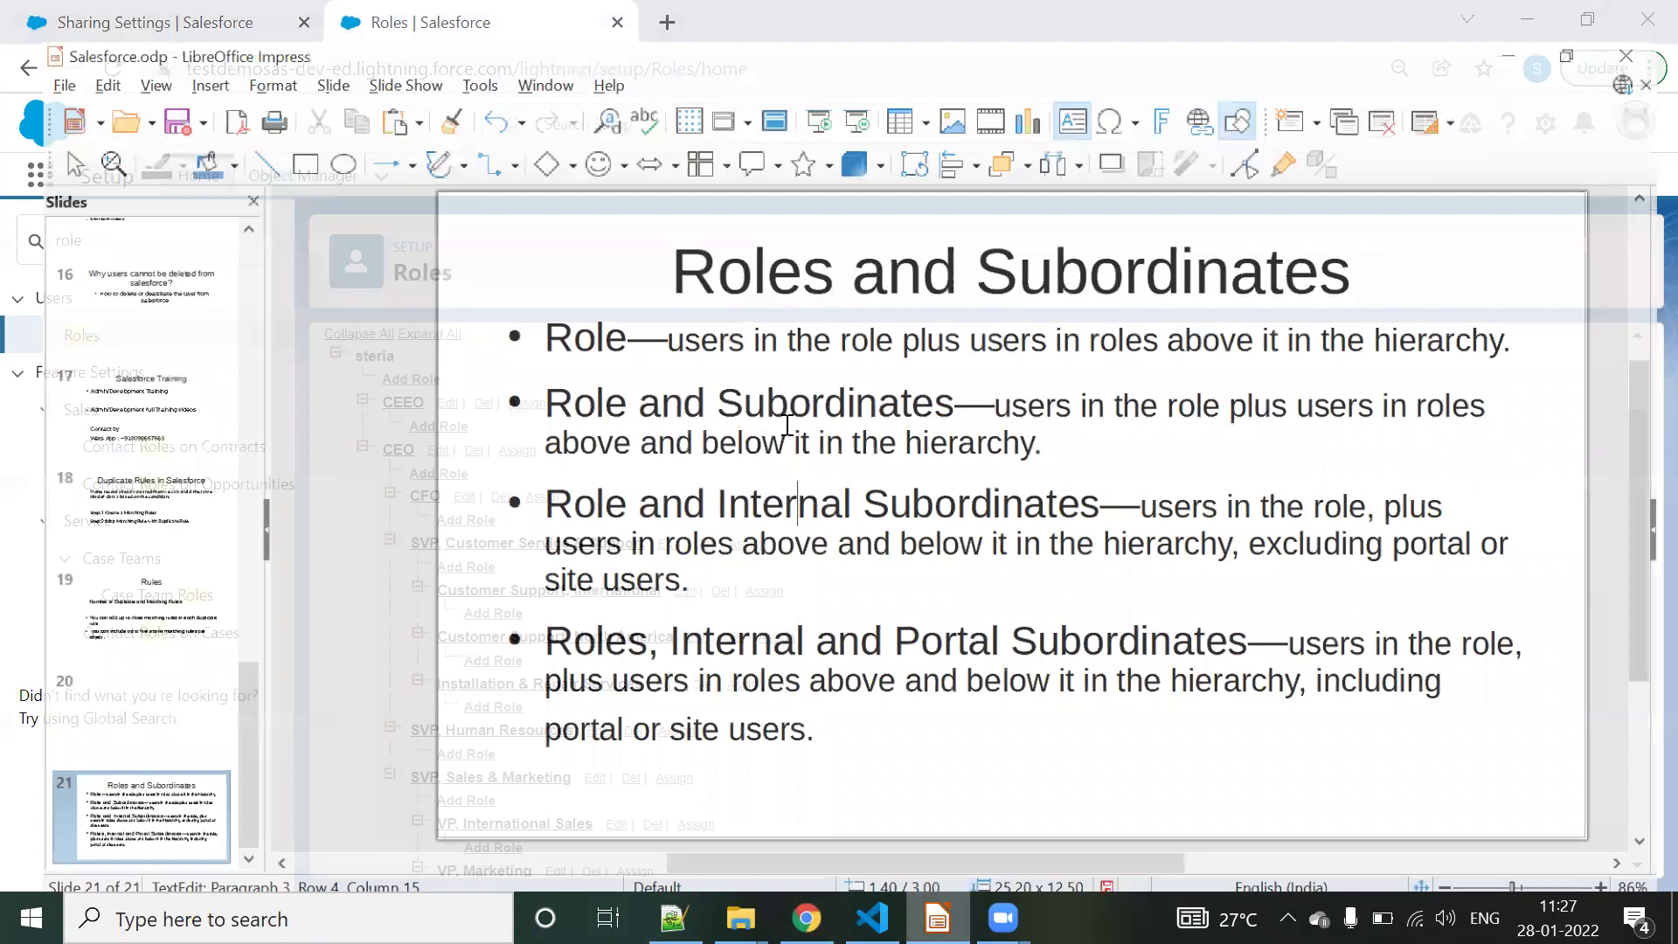
pyautogui.press('Up')
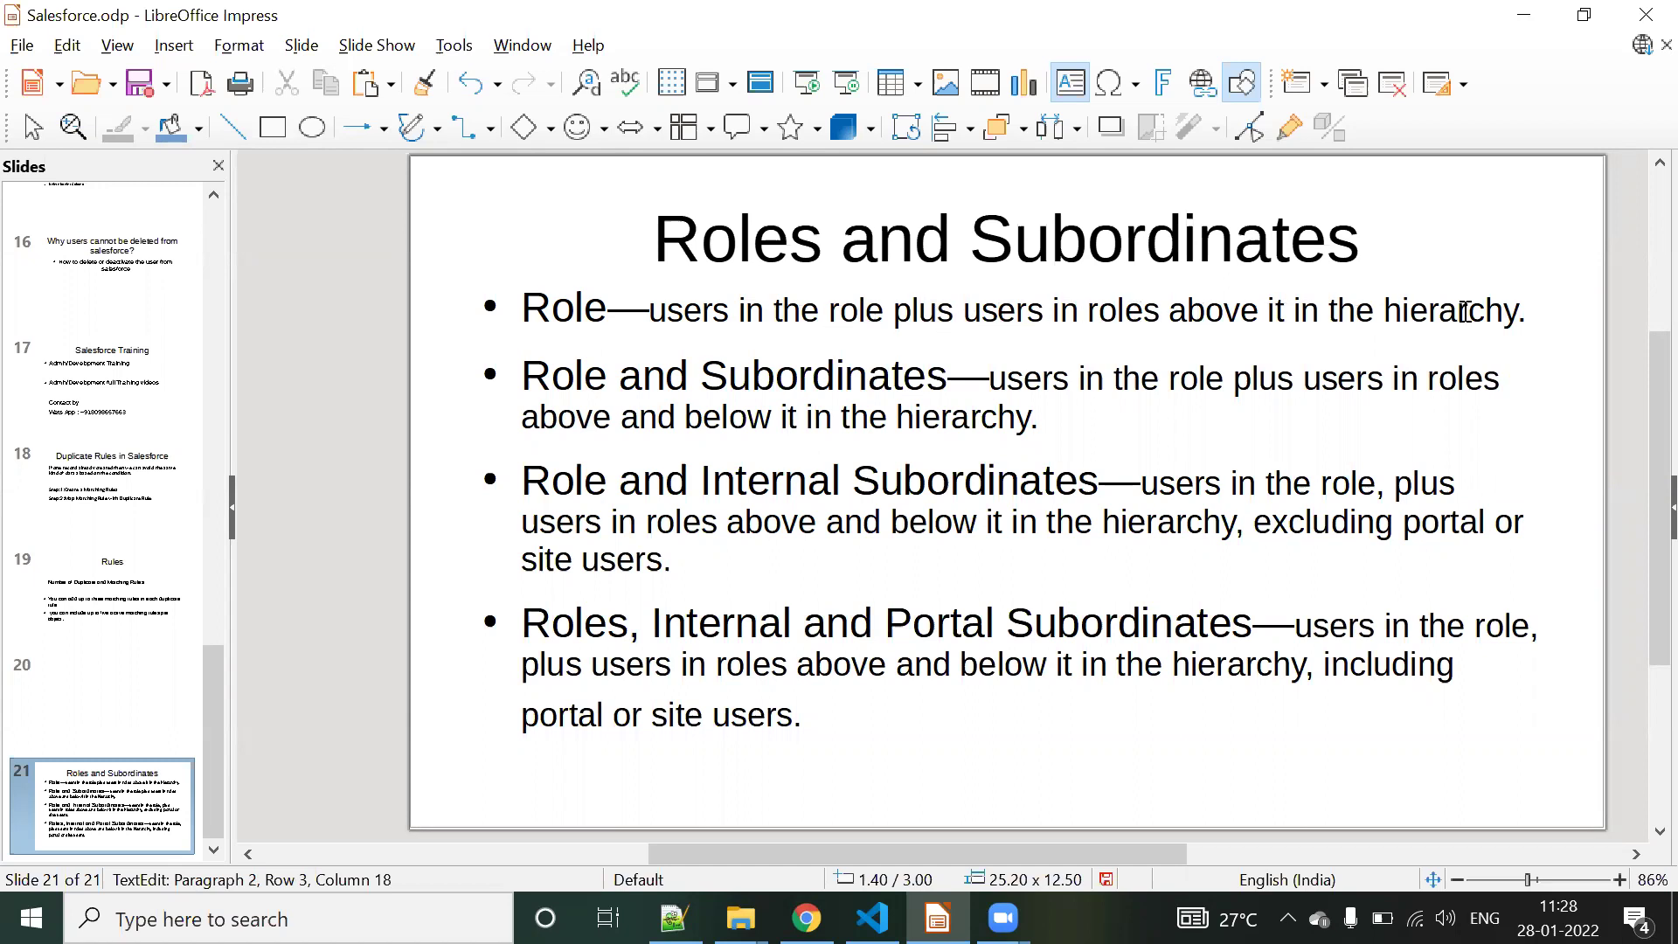
pyautogui.doubleClick(595, 308)
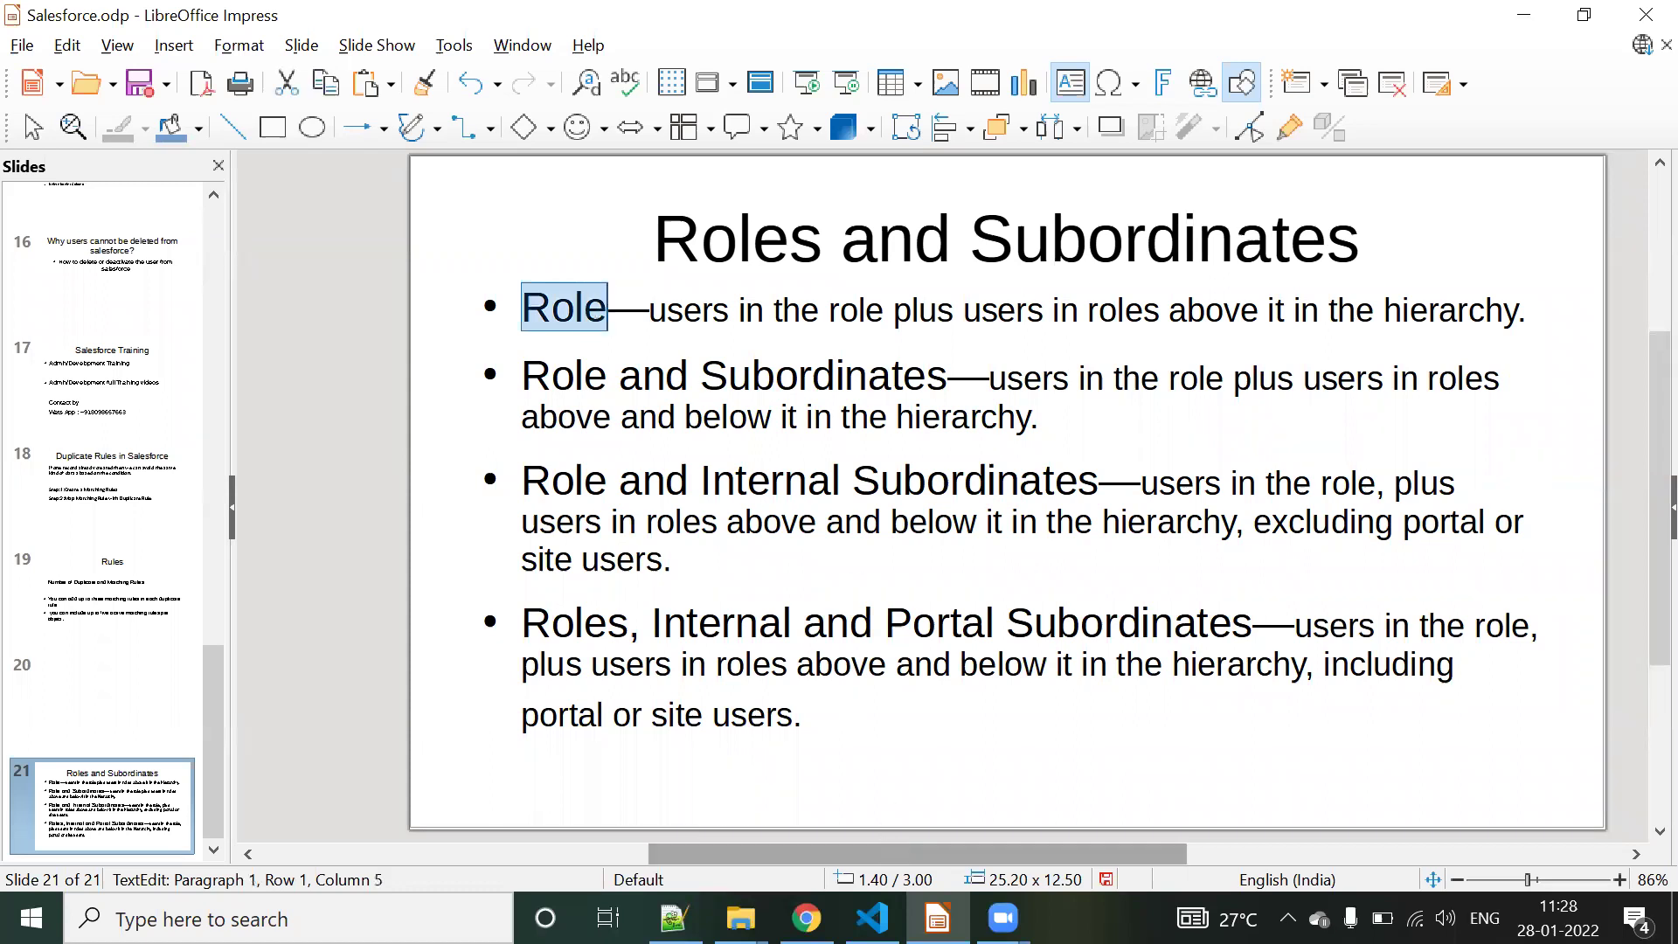
pyautogui.hotkey('alt', 'Tab')
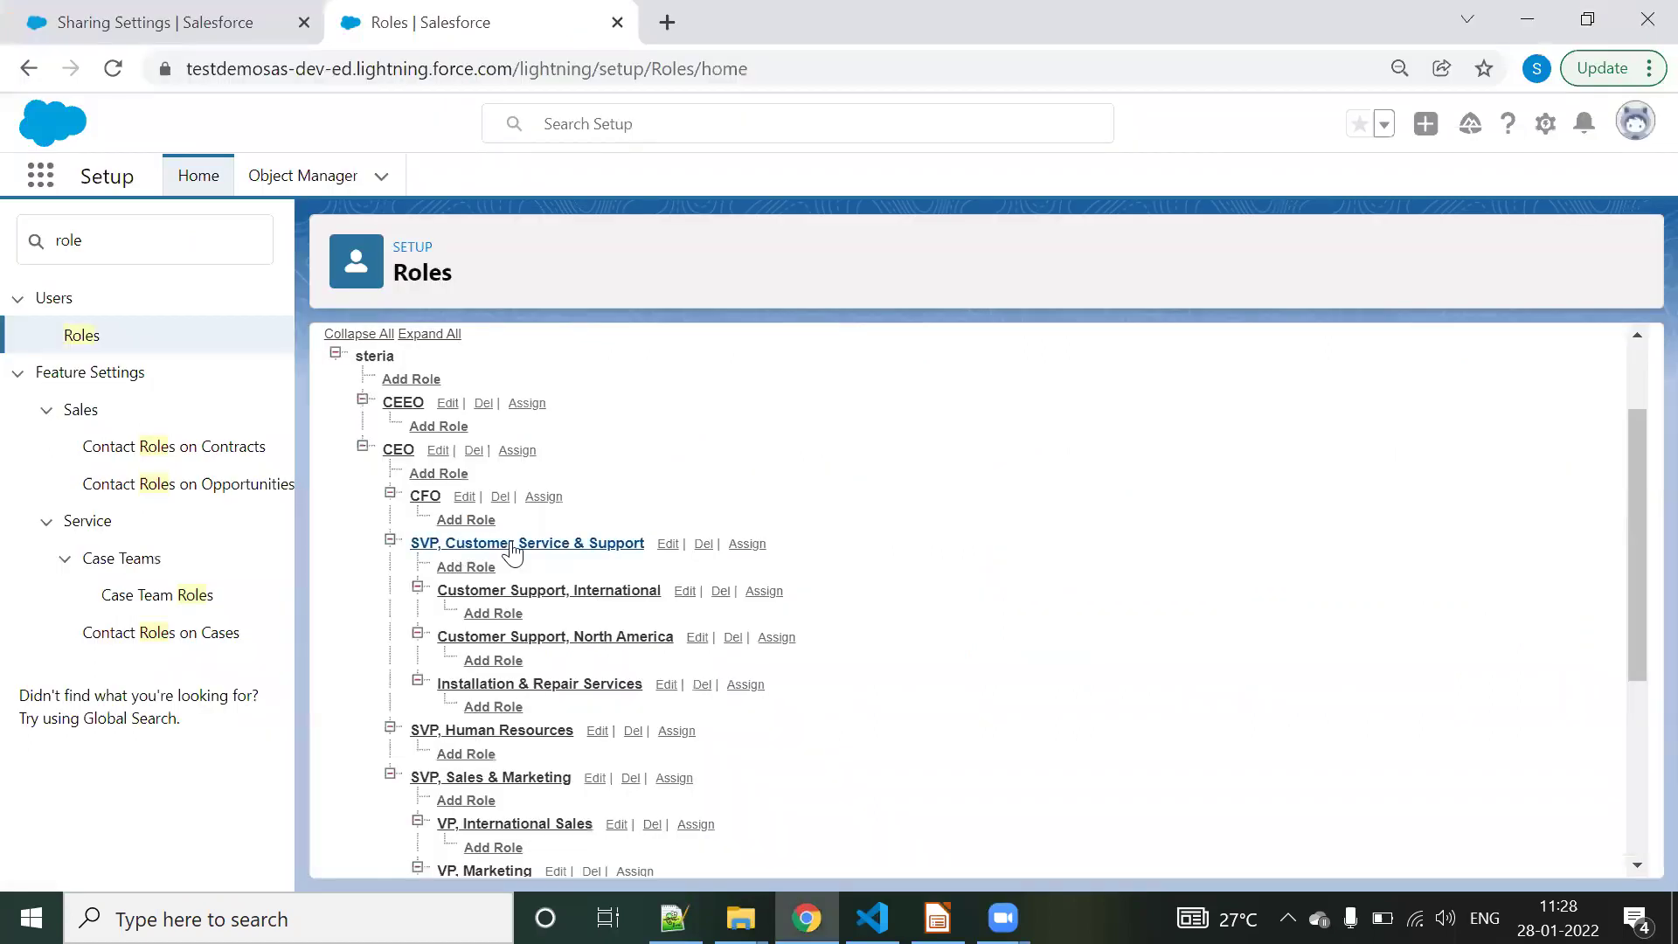
# - In the Salesforce lead sharing rule, set the leads to those owned by members of Roles, CFO
pyautogui.hotkey('ctrl', 'shift', 'Tab')
pyautogui.click(647, 615)
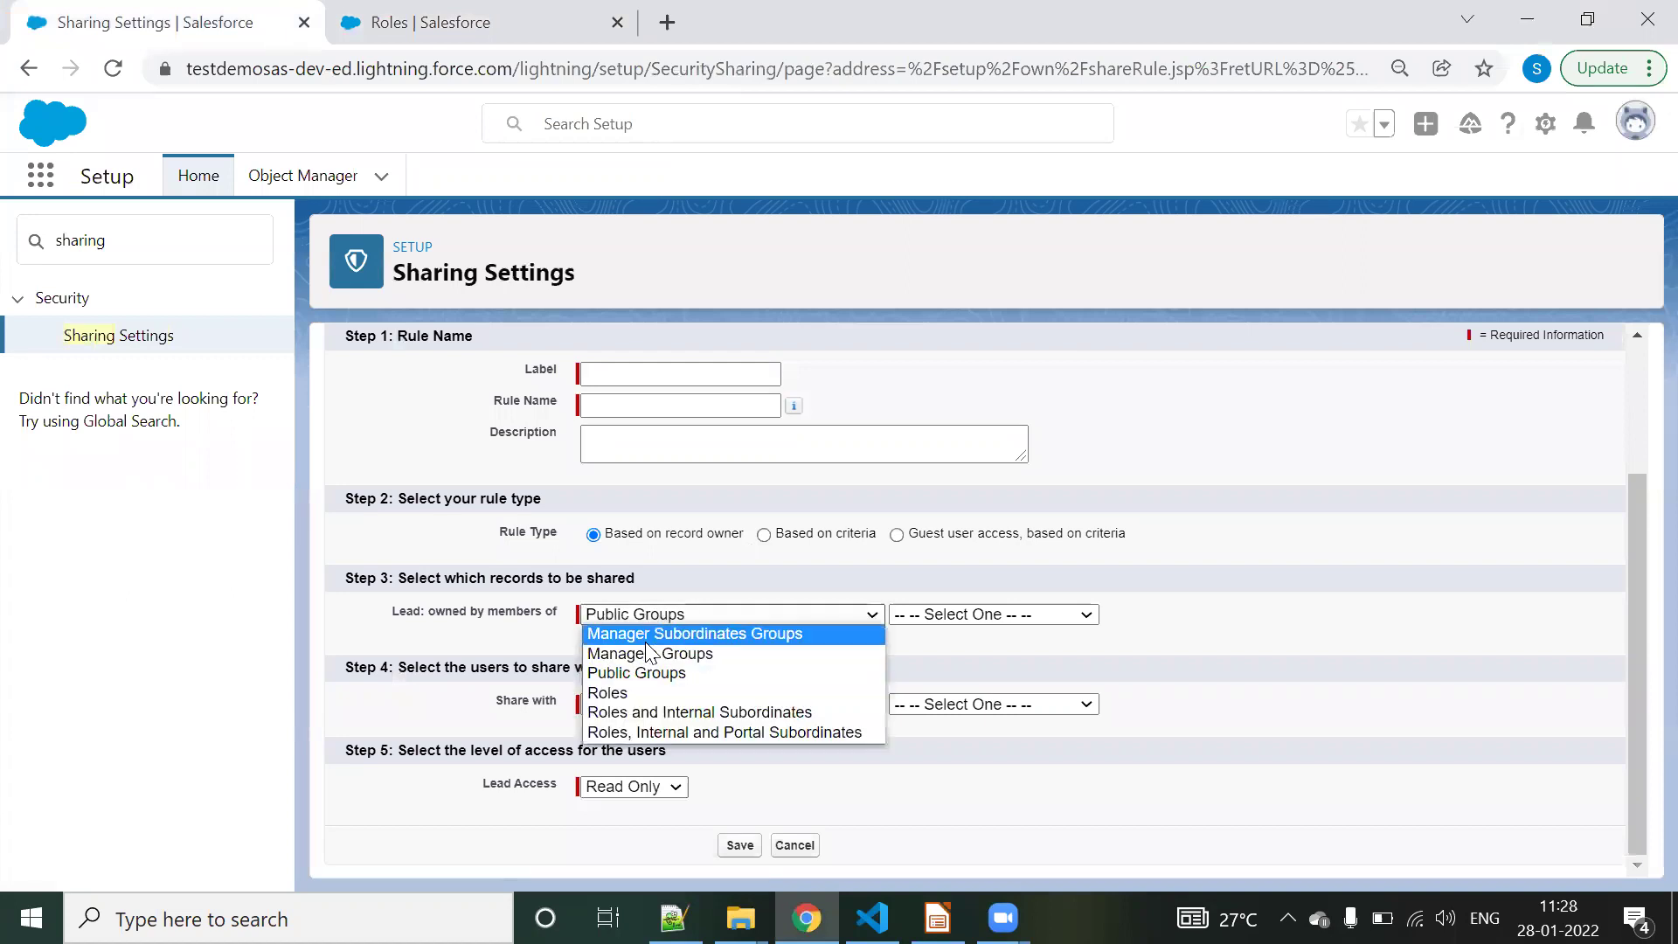
pyautogui.click(699, 690)
pyautogui.click(948, 616)
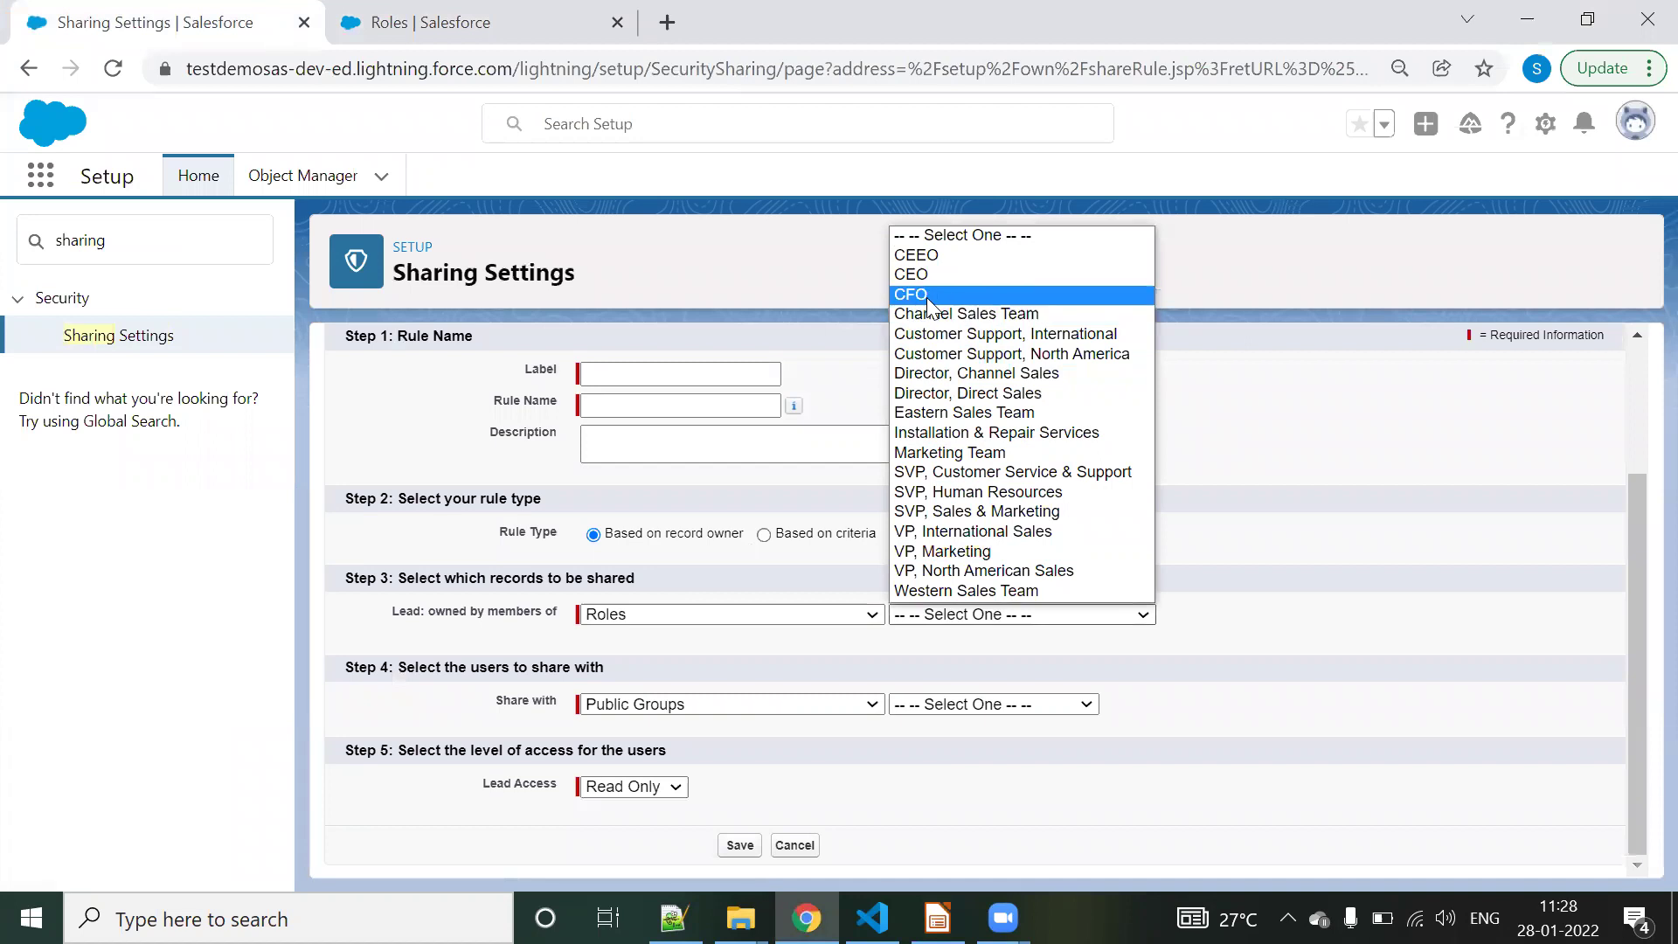
pyautogui.click(953, 294)
# - Check the CFO's place in the role hierarchy against the lead sharing rule's owner selection
pyautogui.click(428, 22)
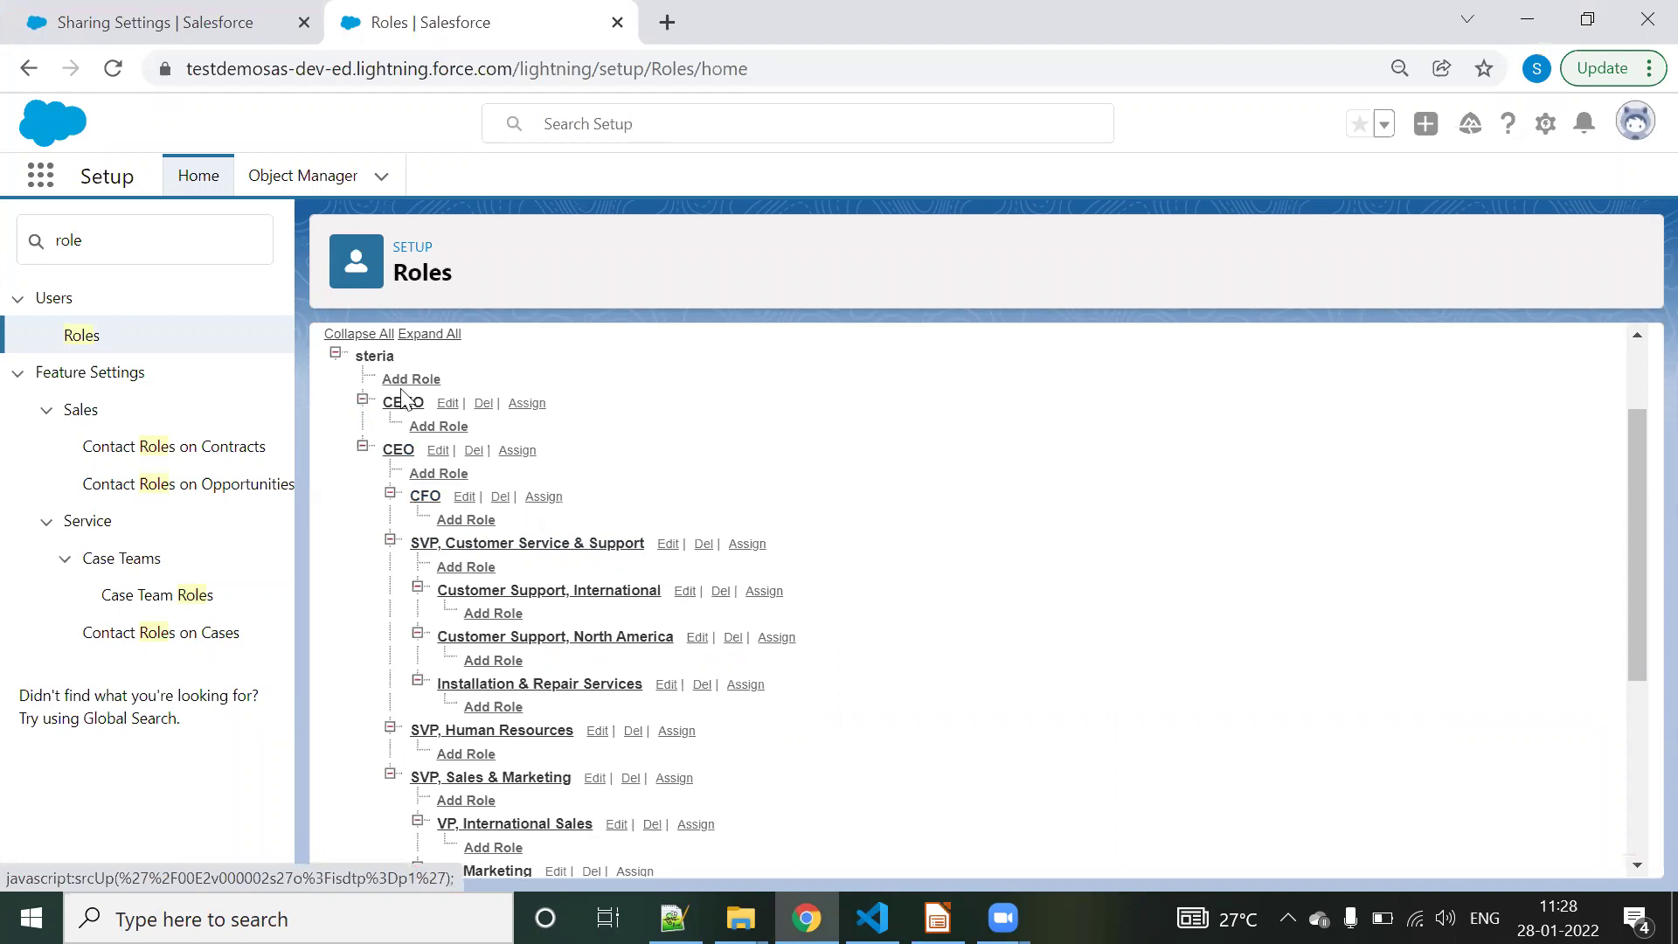
pyautogui.click(252, 11)
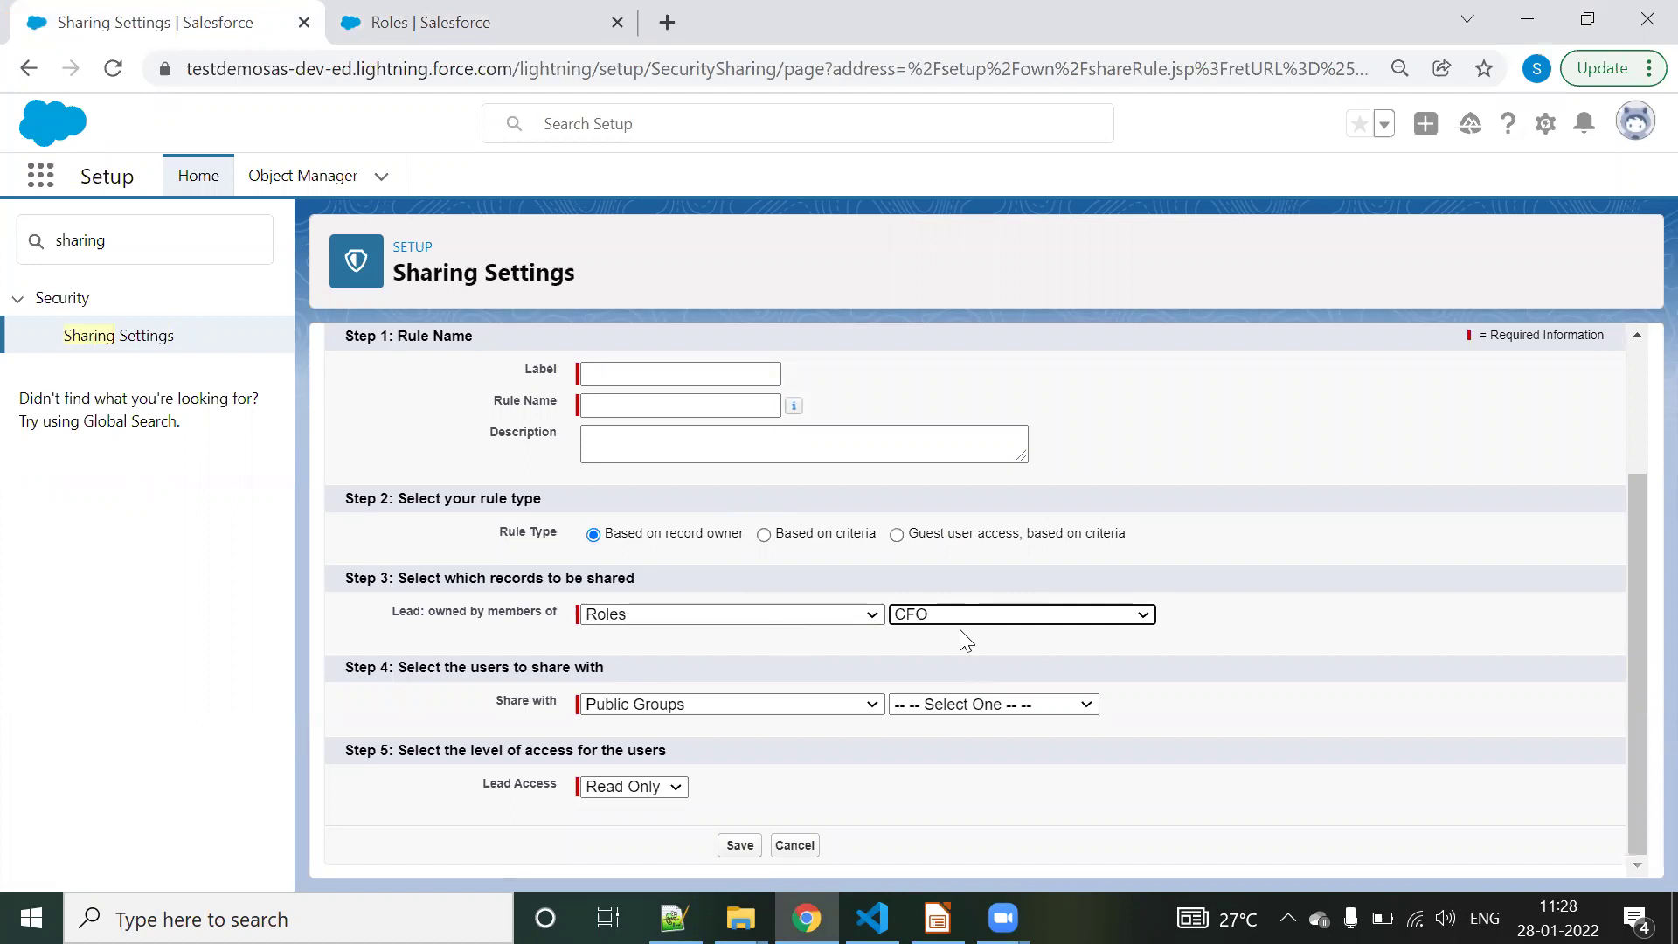
pyautogui.scroll(2, 625, 530)
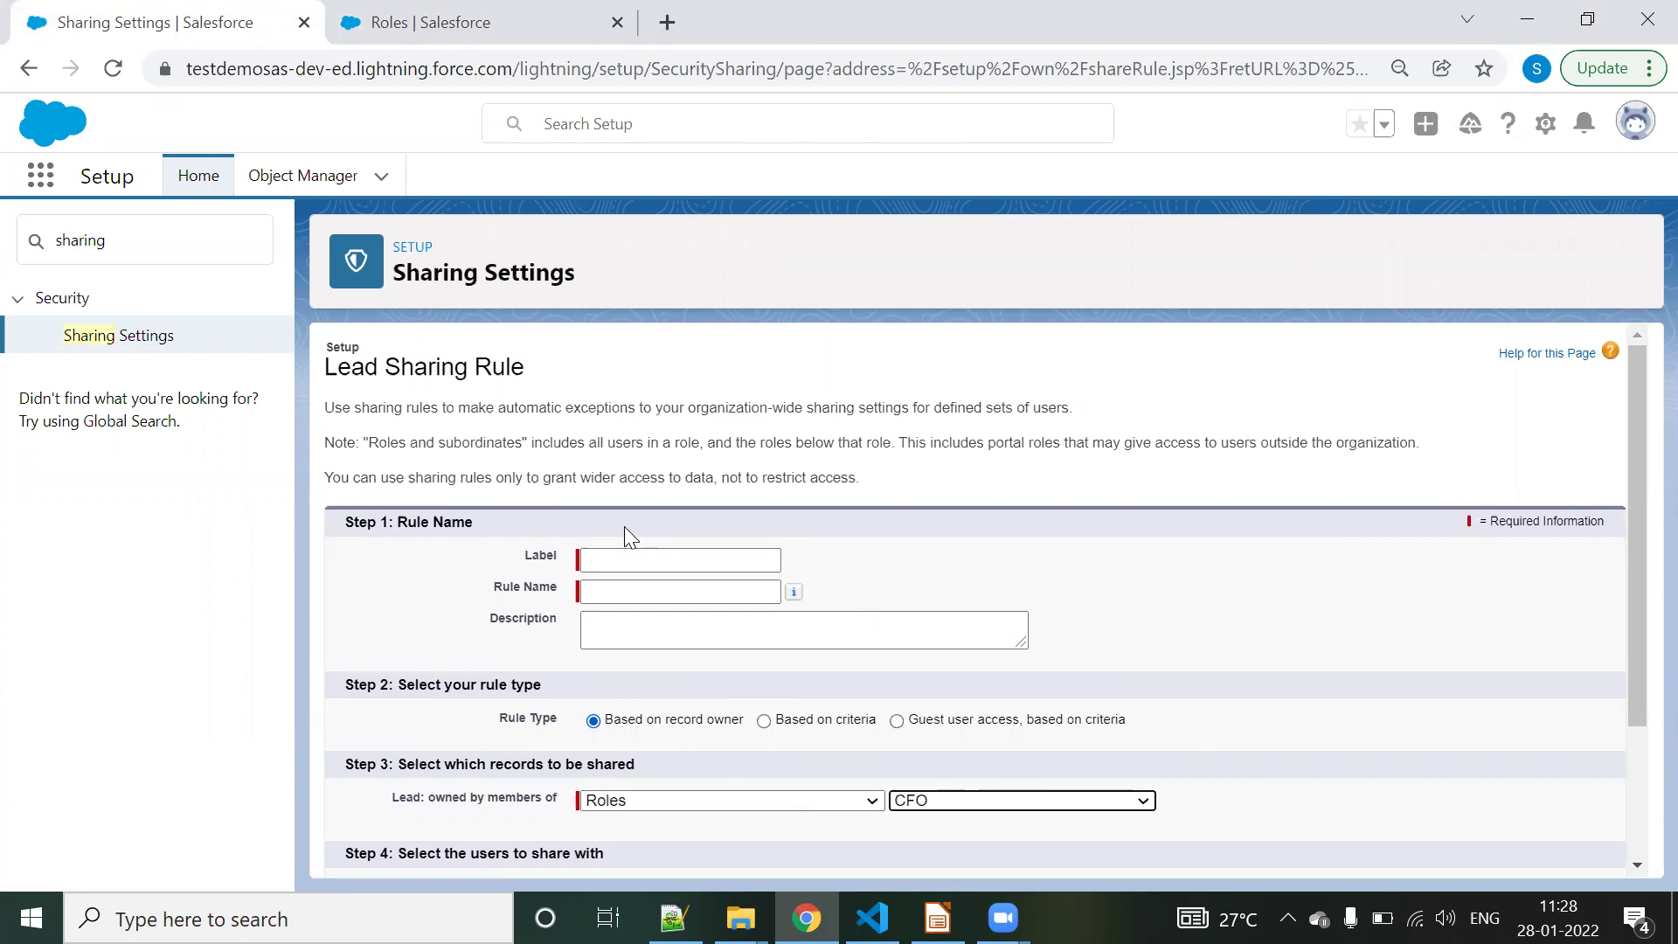
pyautogui.scroll(-2, 631, 528)
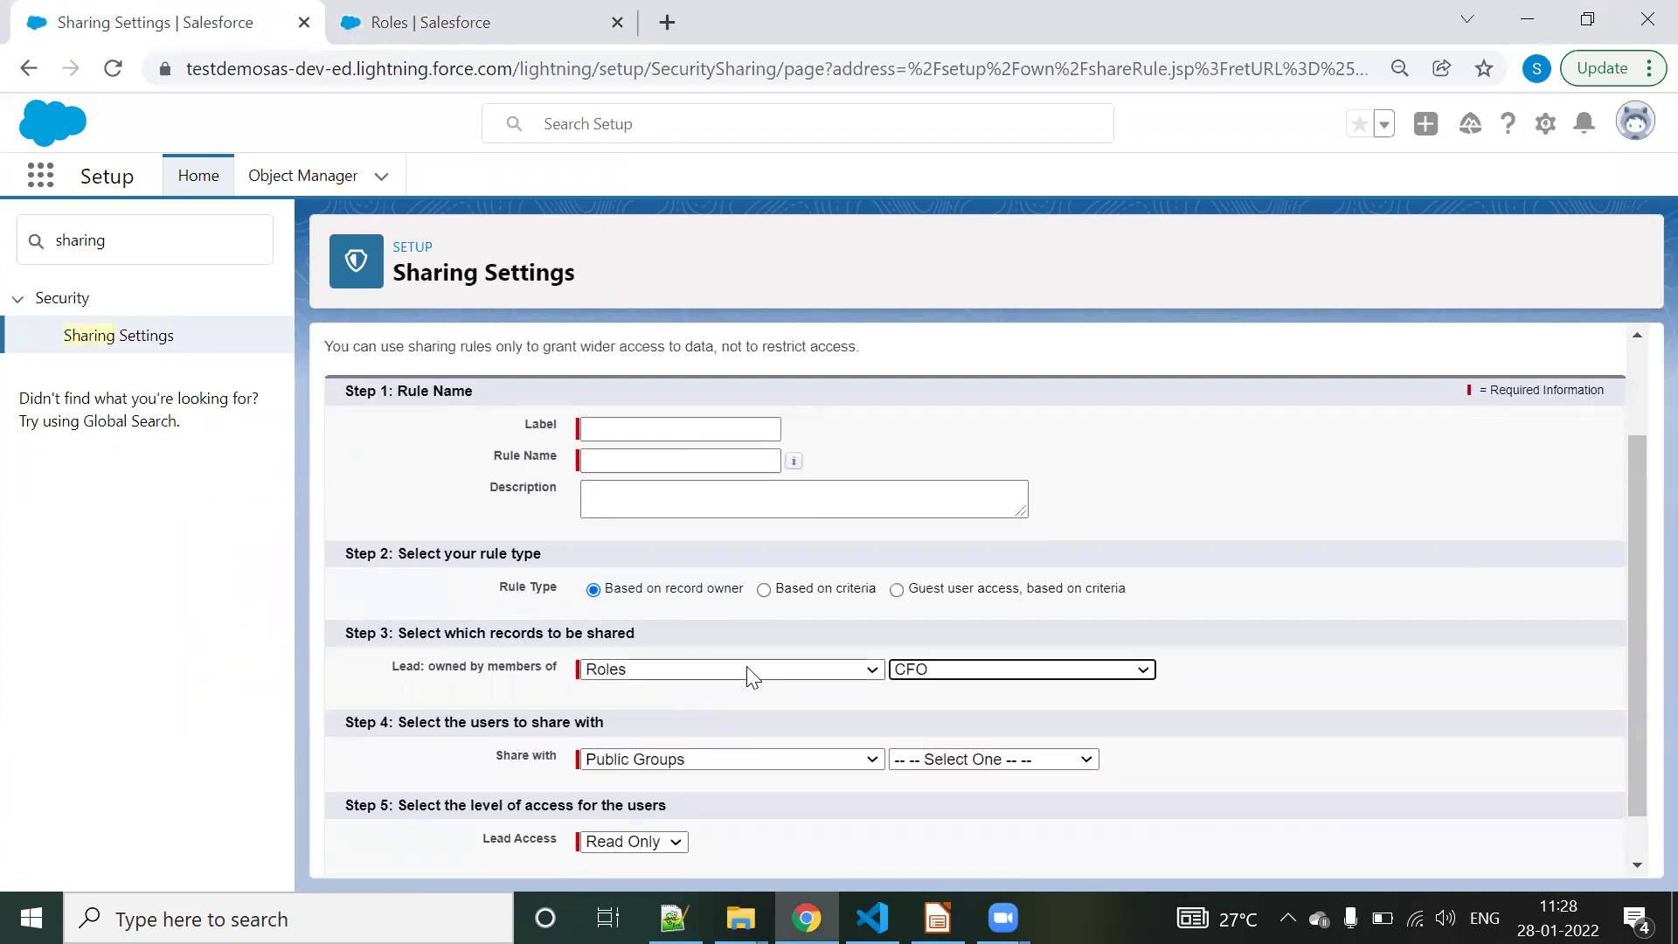
pyautogui.click(419, 21)
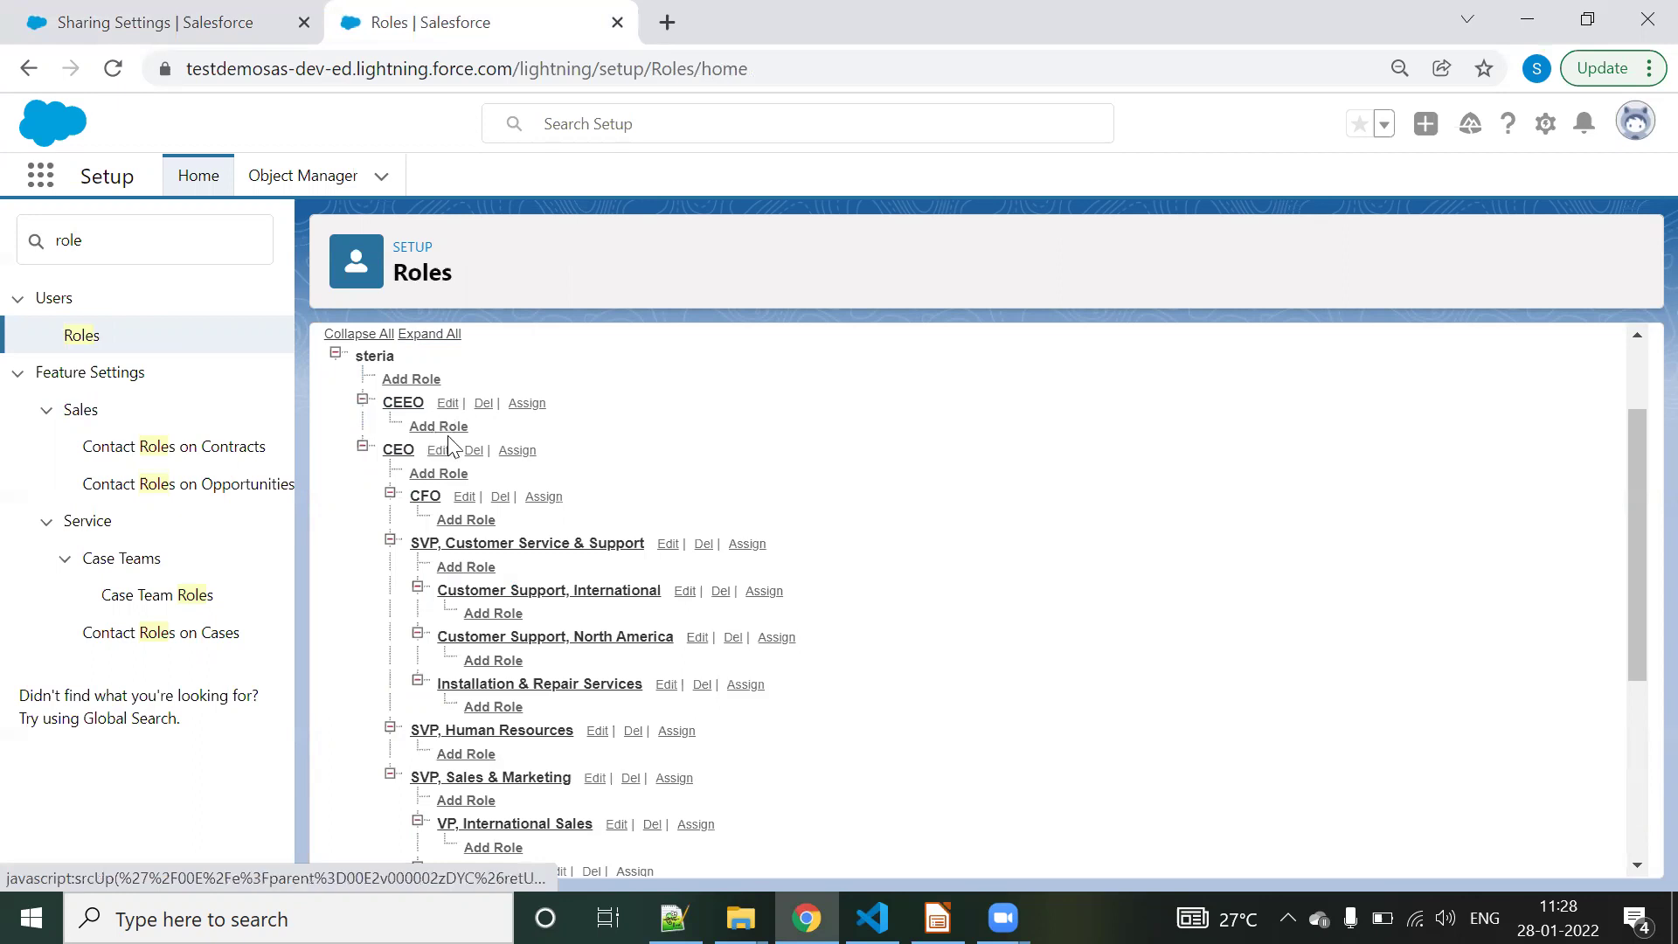
pyautogui.click(188, 15)
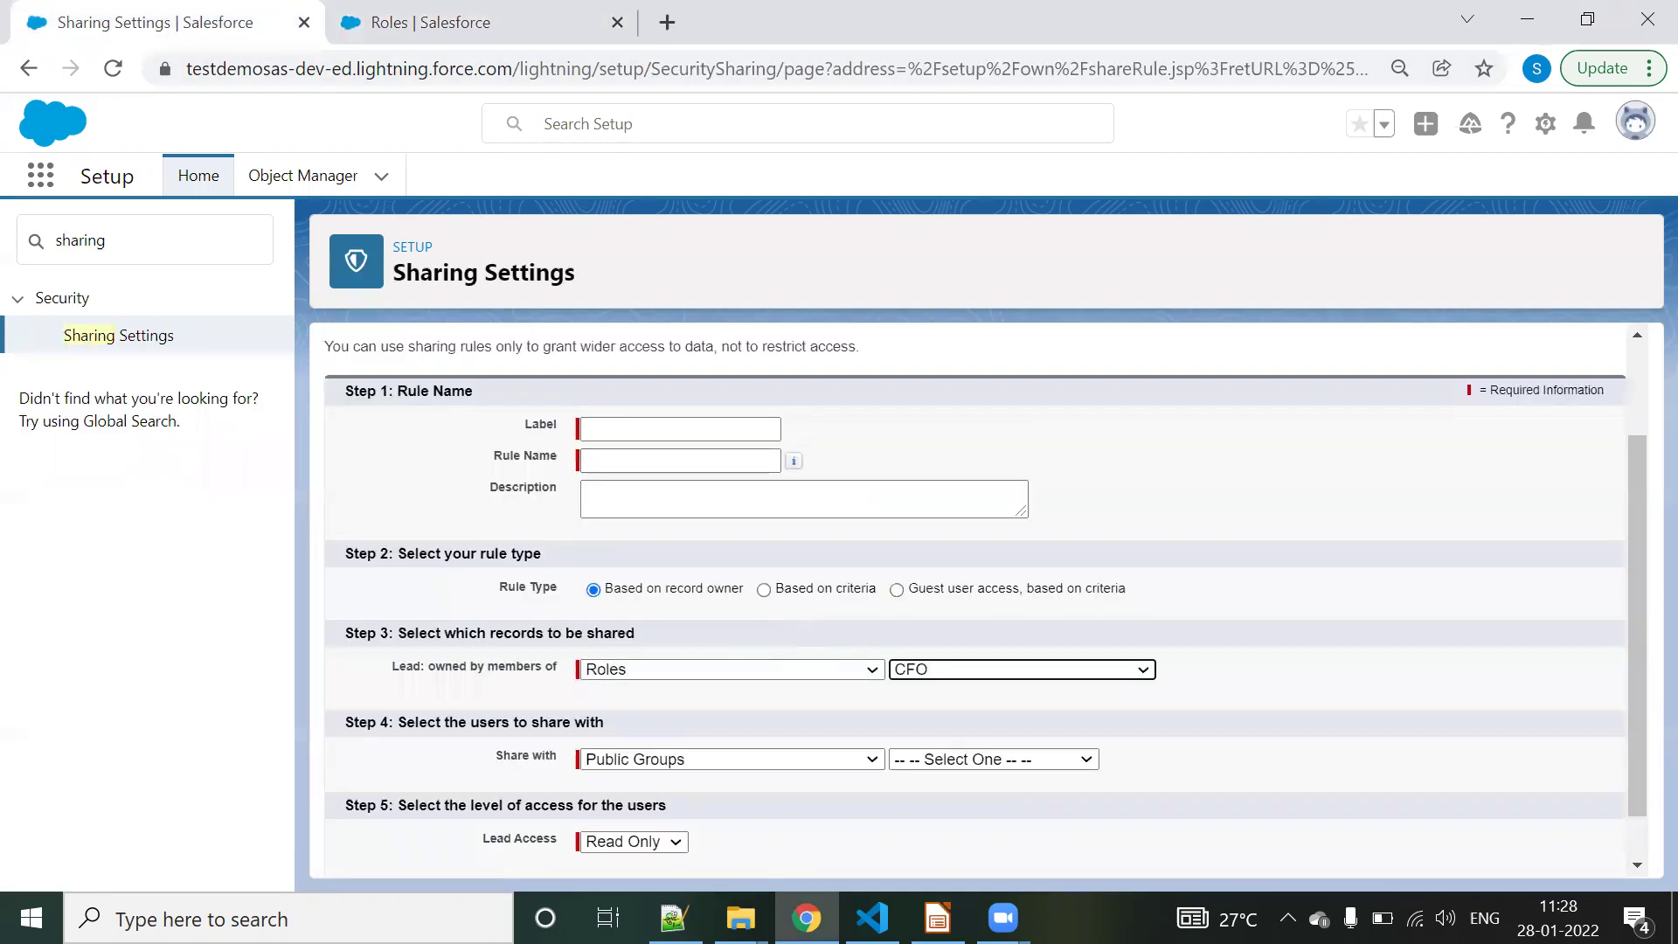
# - Review the Role and Subordinates definition on the Impress slide and compare it with the Salesforce role hierarchy
pyautogui.hotkey('alt', 'Tab')
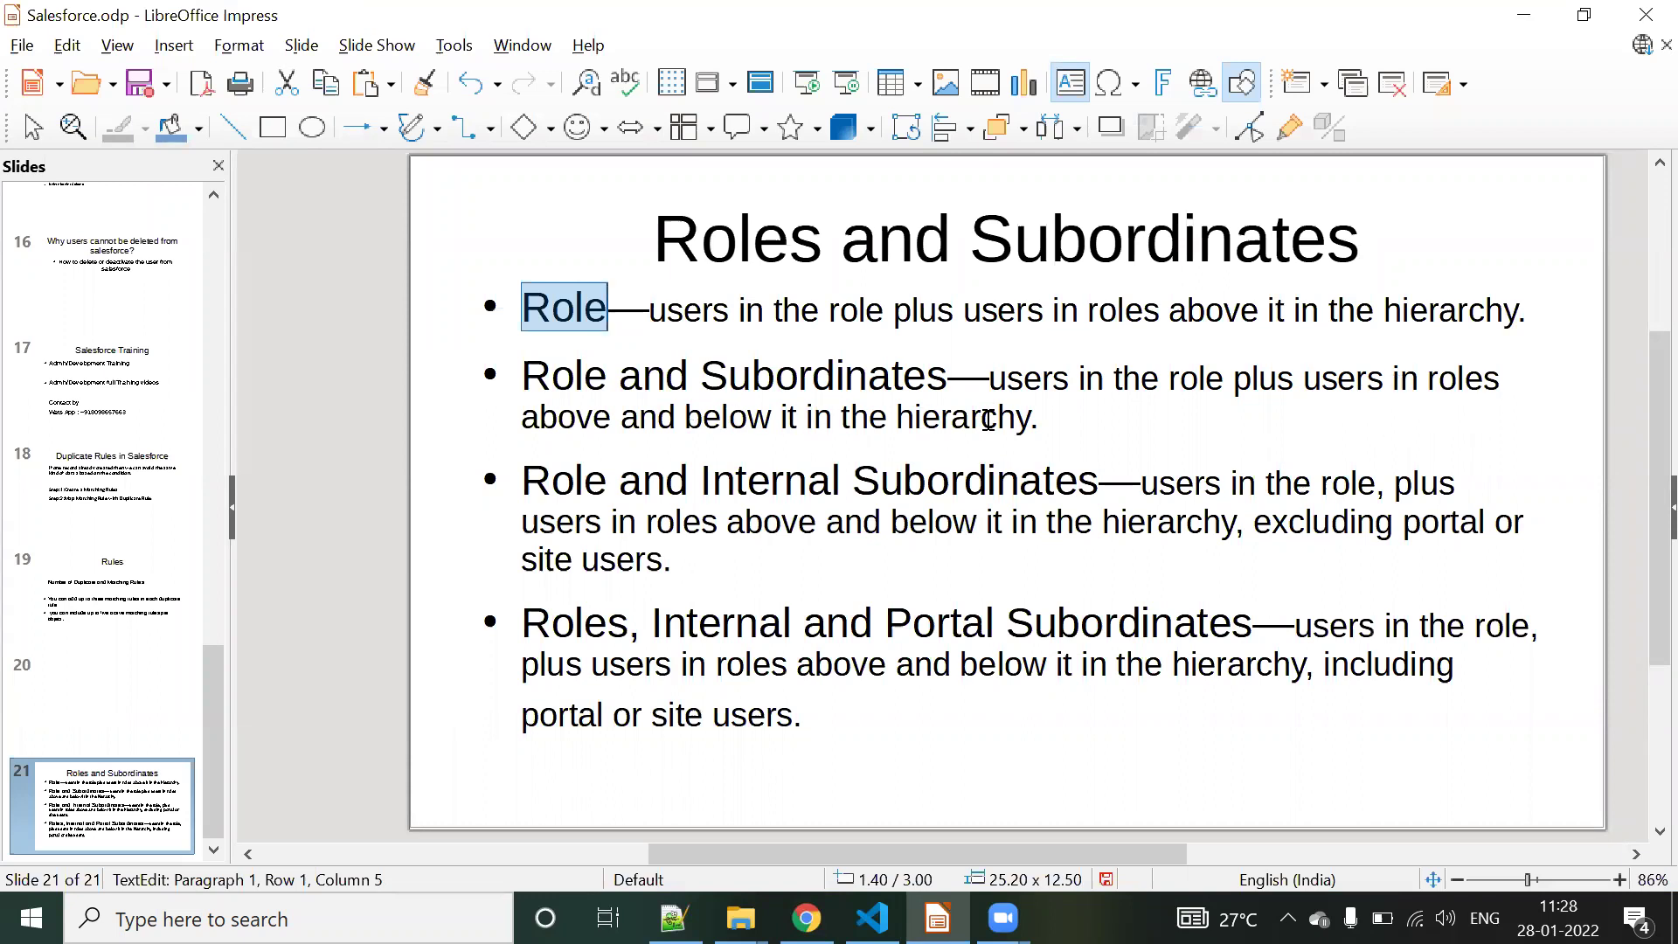
pyautogui.click(1524, 15)
pyautogui.click(450, 12)
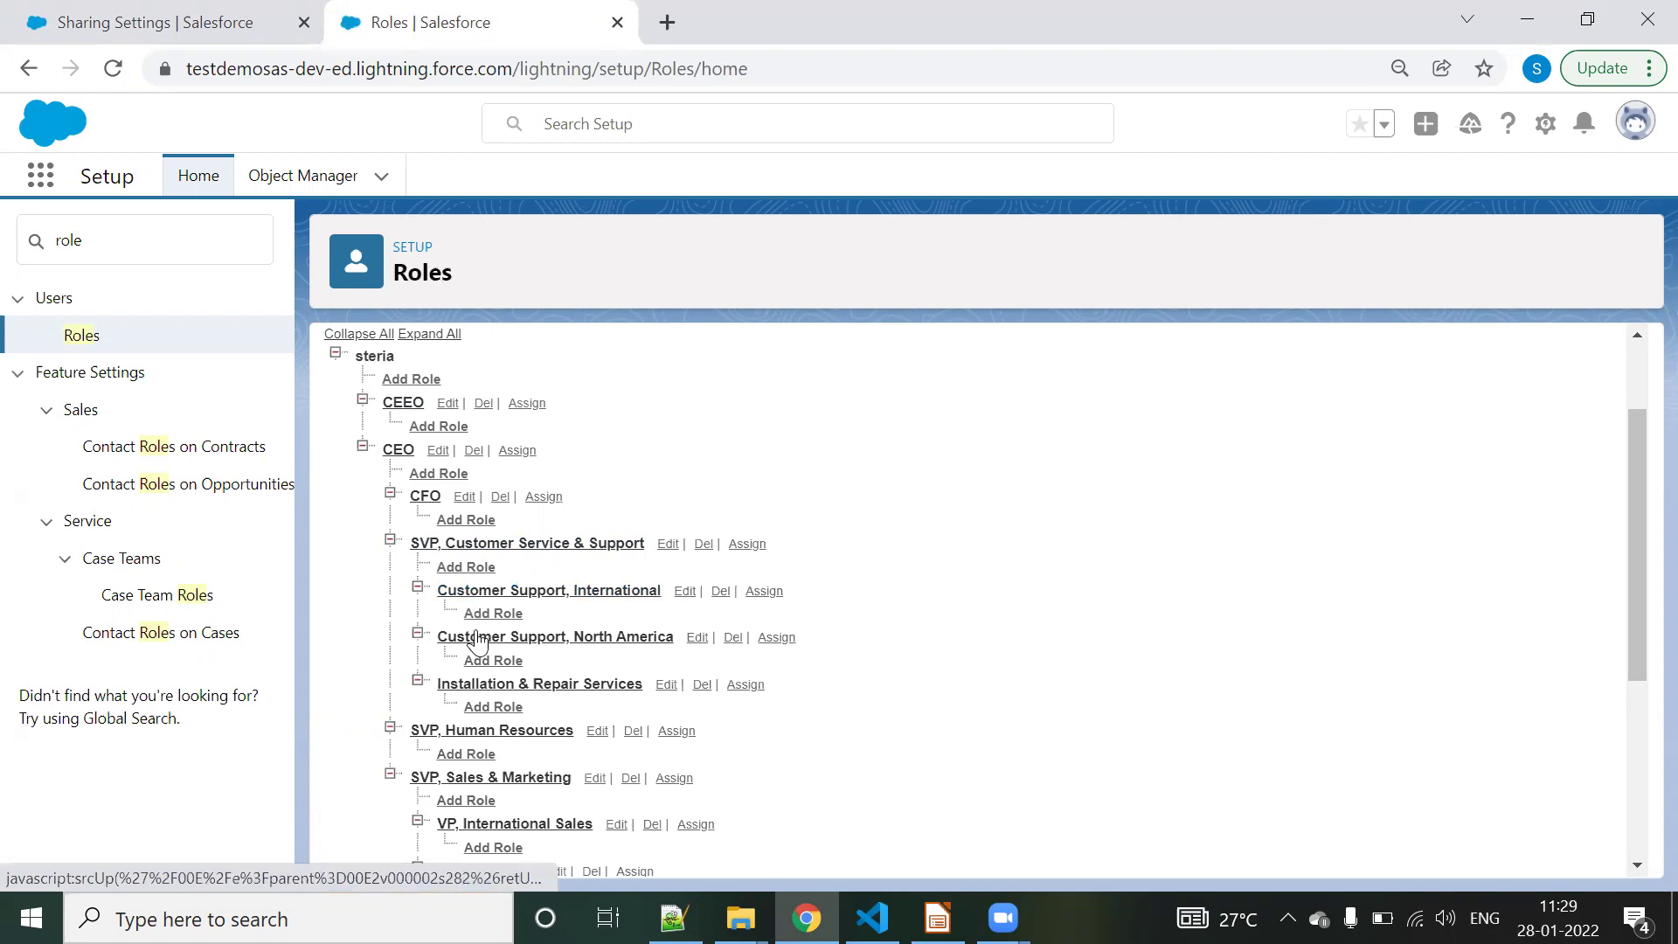
pyautogui.click(179, 24)
# - Set the lead owner group type to Roles and Internal Subordinates after consulting the definitions on the Impress slide
pyautogui.click(650, 671)
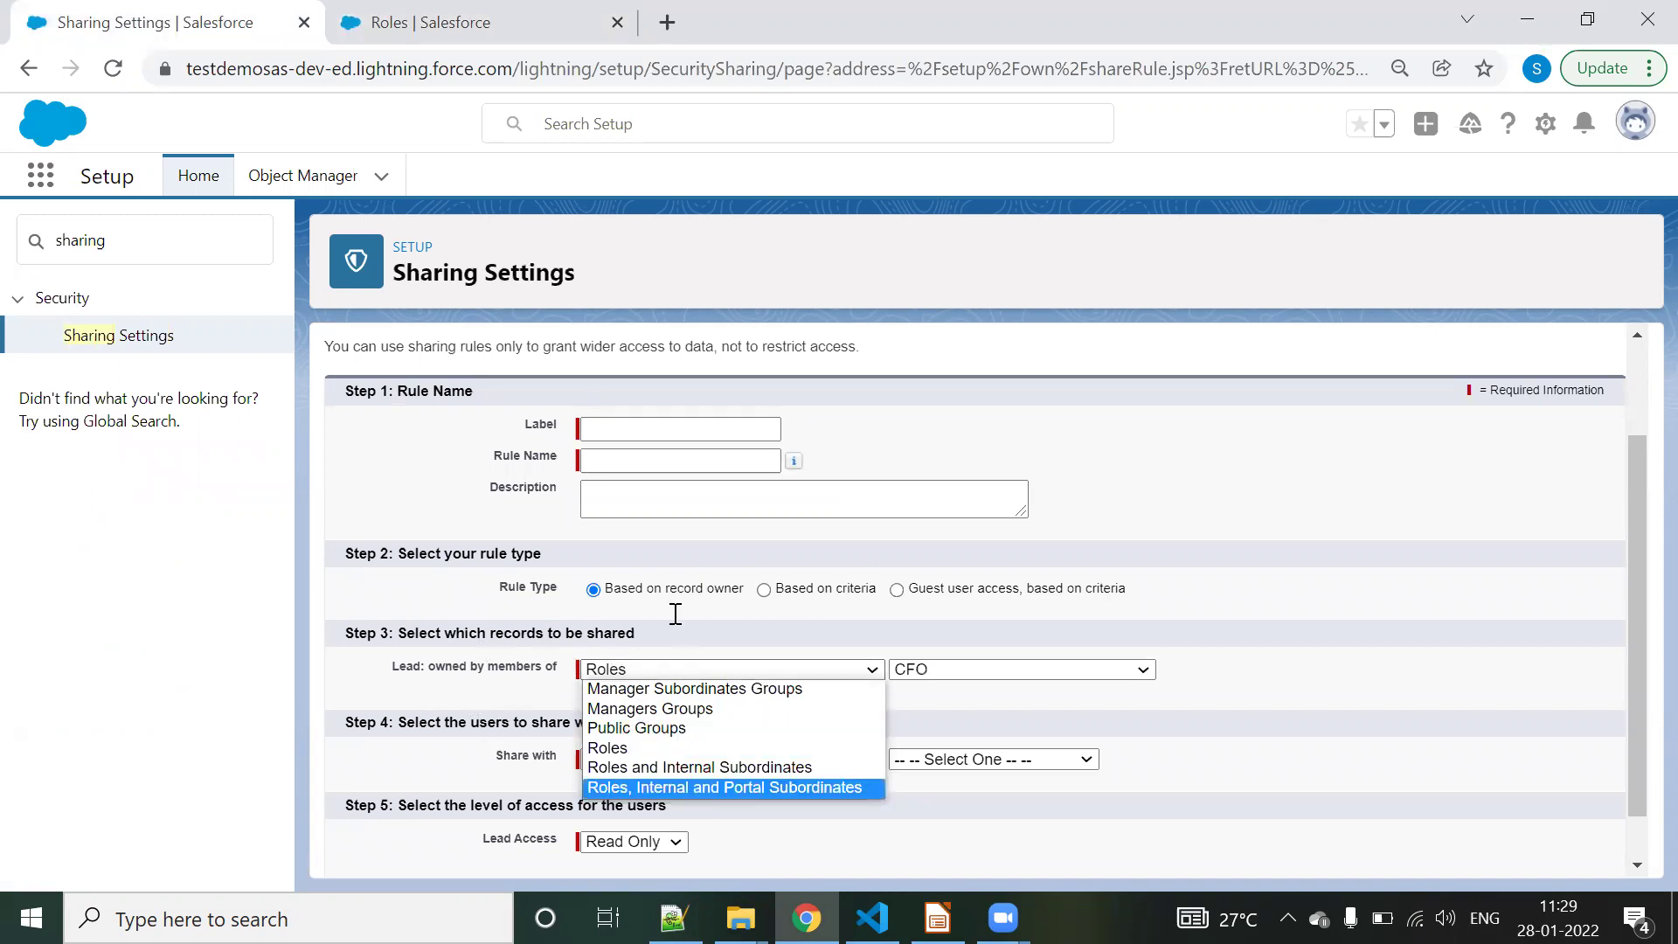
pyautogui.hotkey('alt', 'Tab')
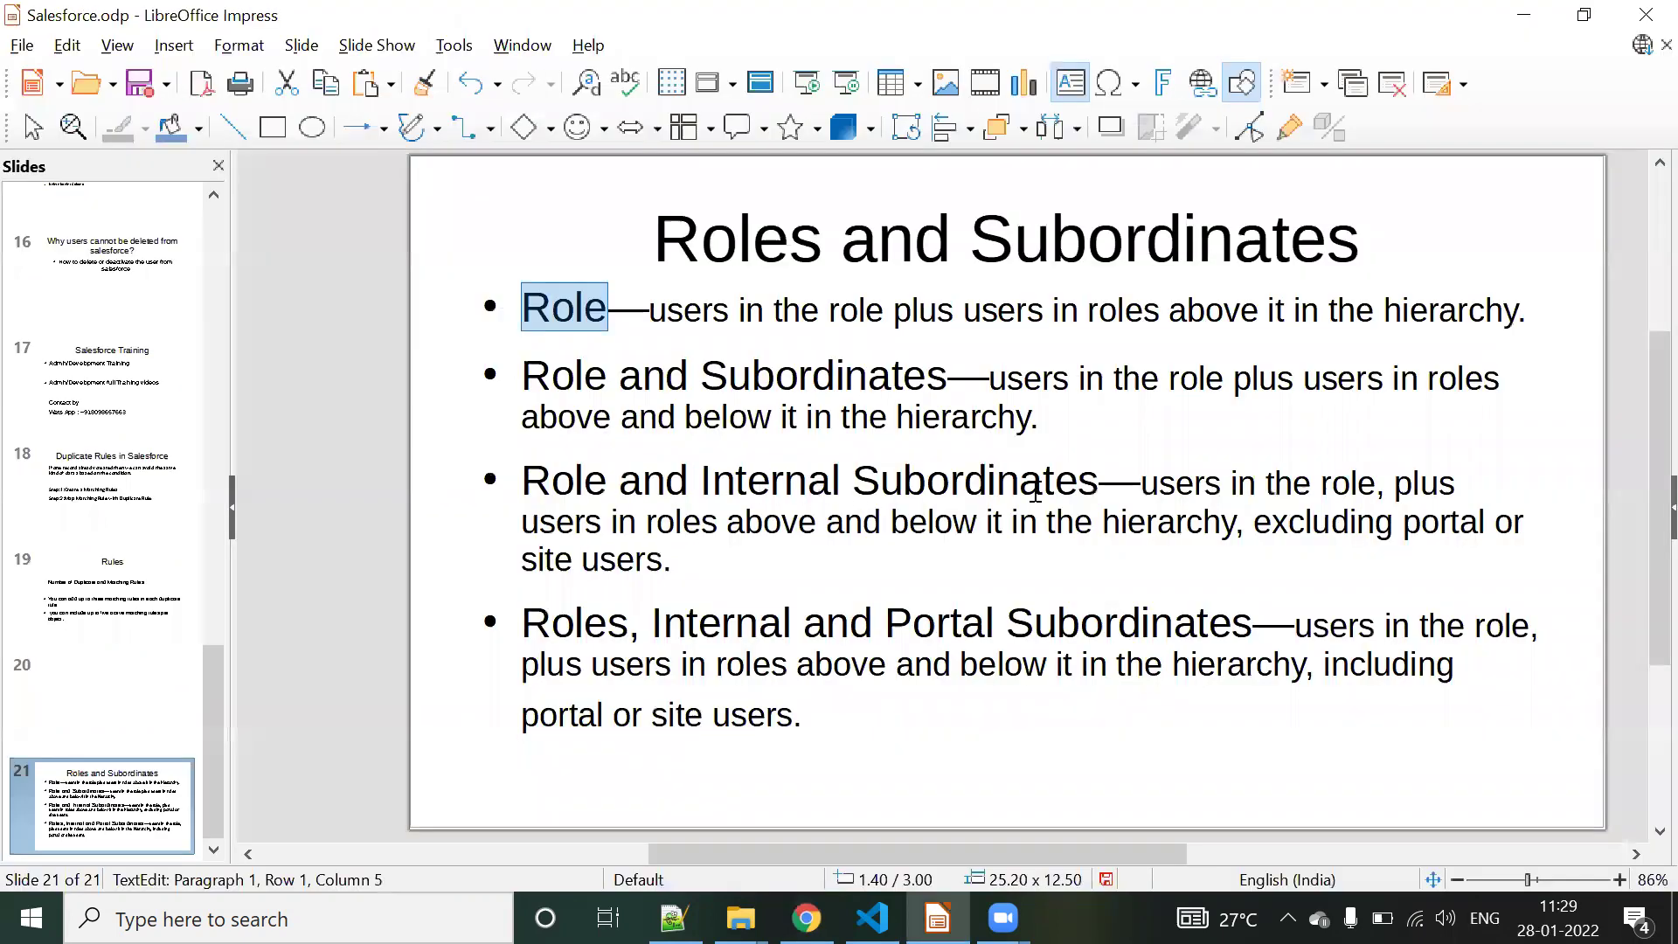
pyautogui.click(1519, 19)
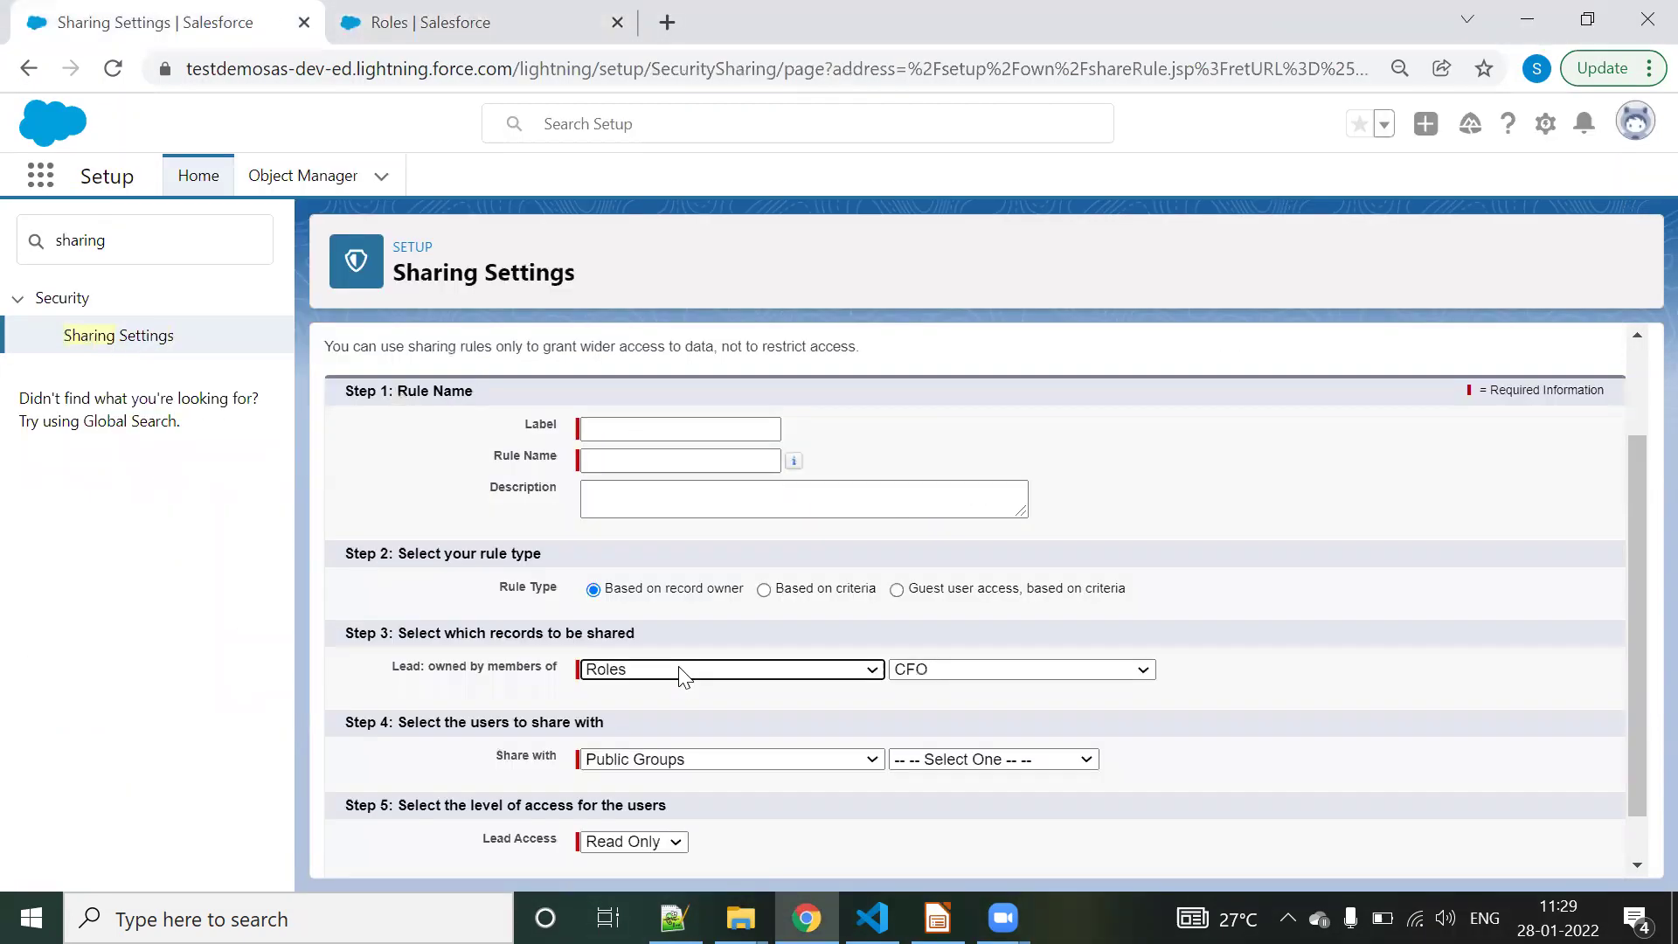
pyautogui.click(681, 670)
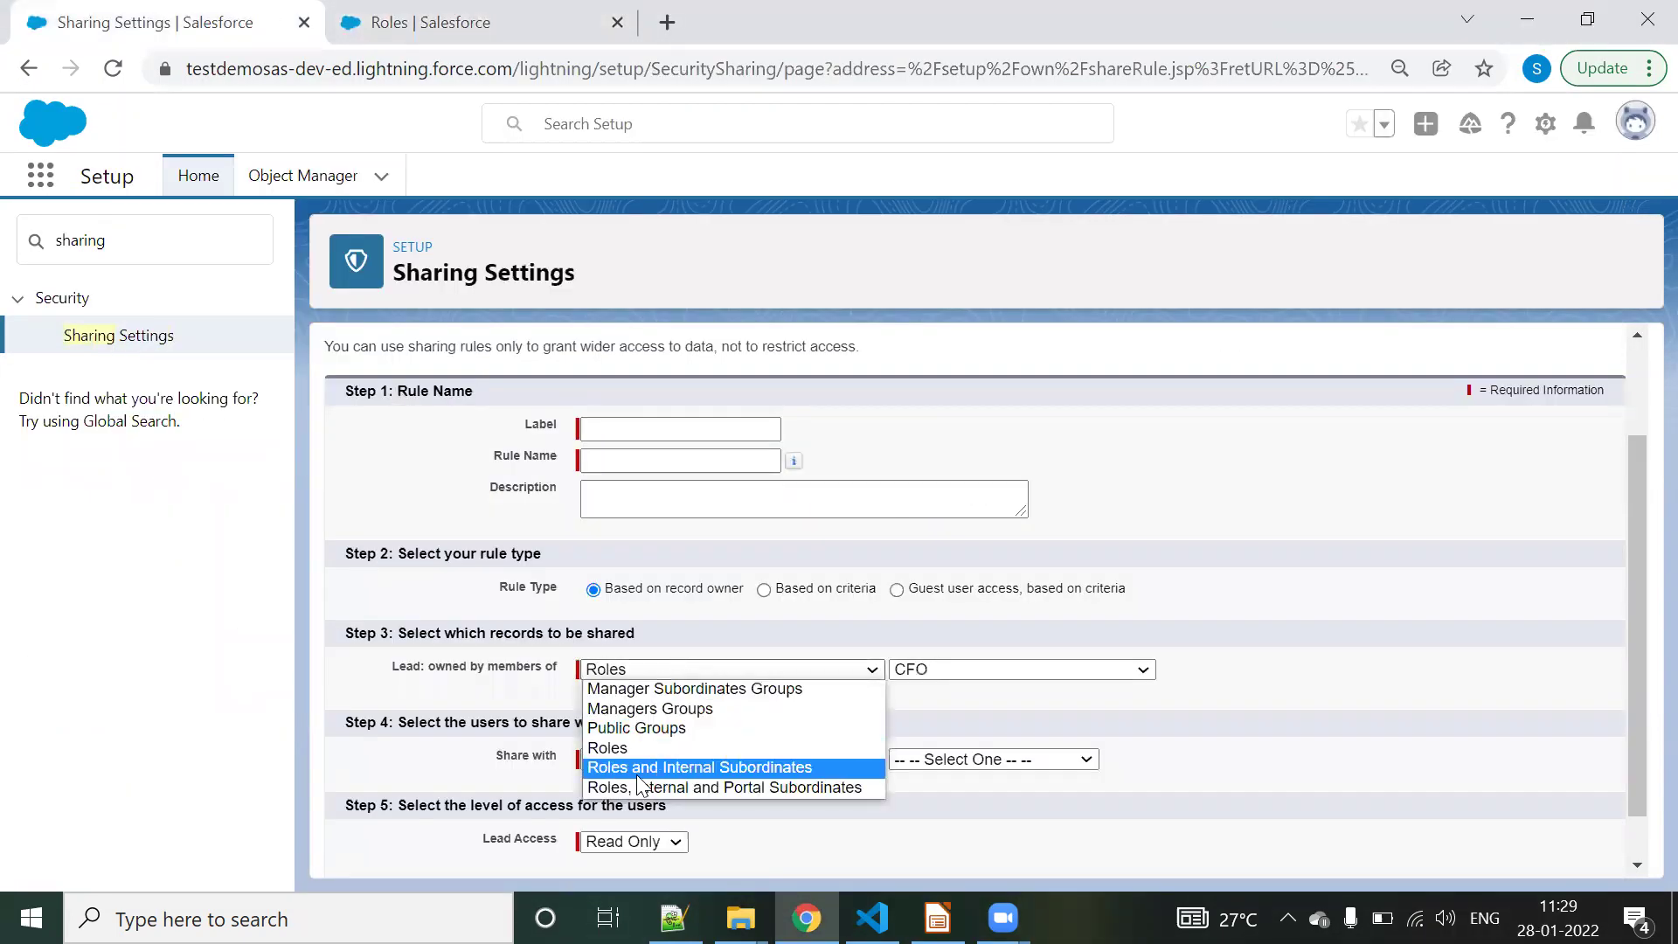
pyautogui.click(695, 773)
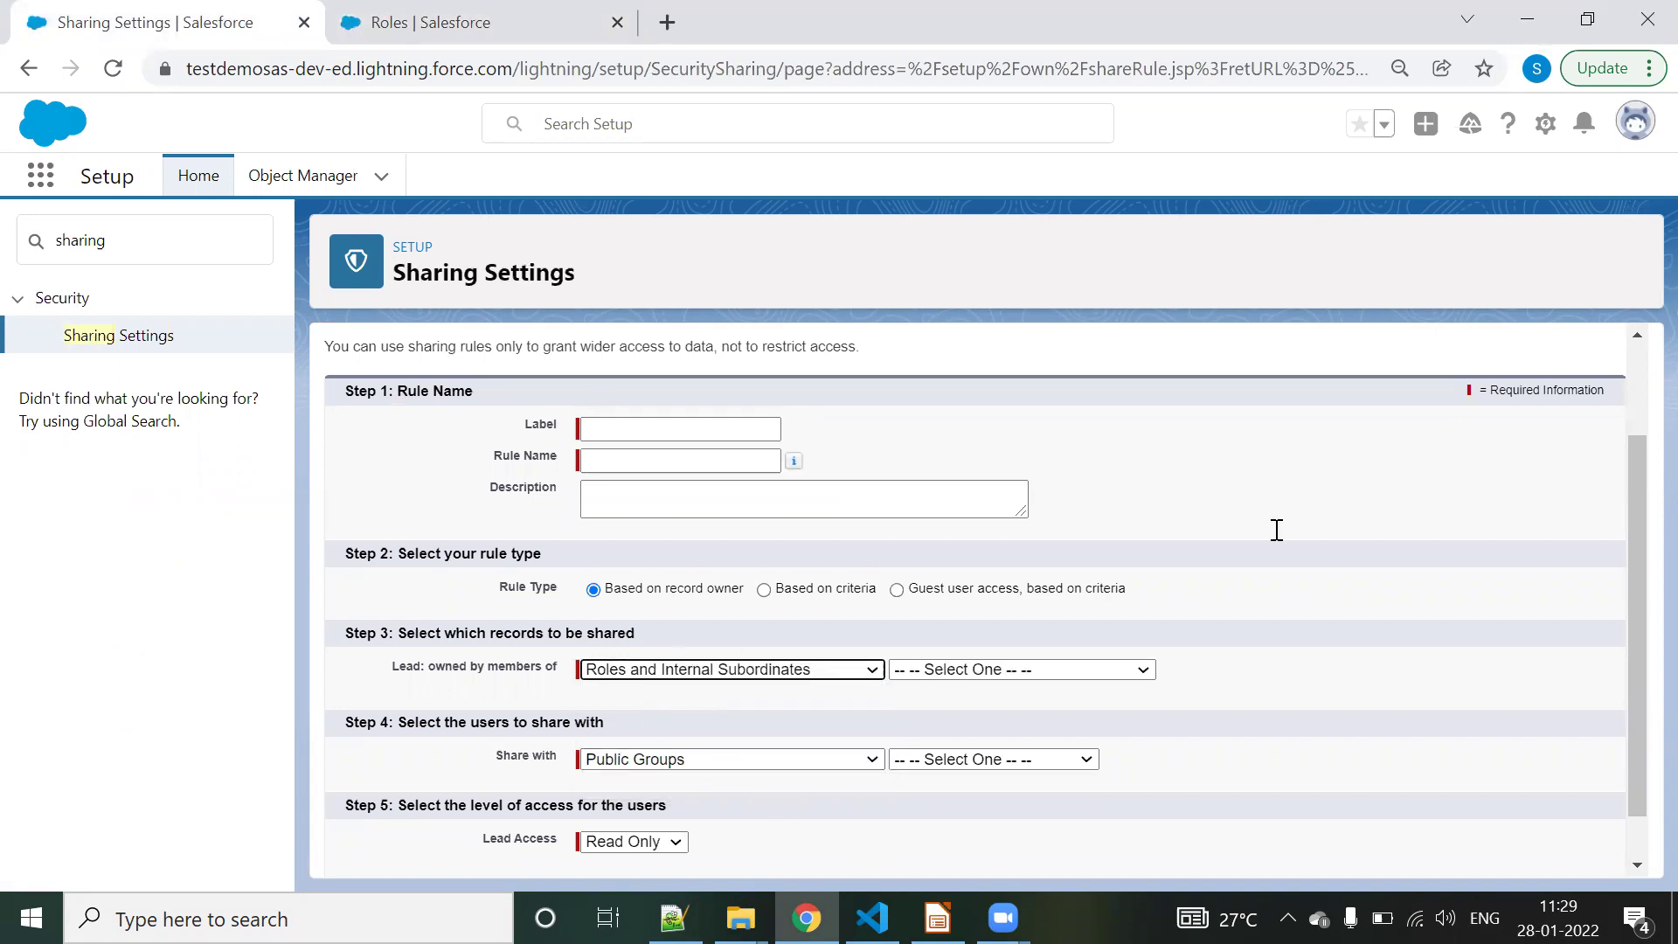
# - Read the Role and Internal Subordinates definition on the Impress slide and compare it with the Salesforce role hierarchy
pyautogui.hotkey('alt', 'Tab')
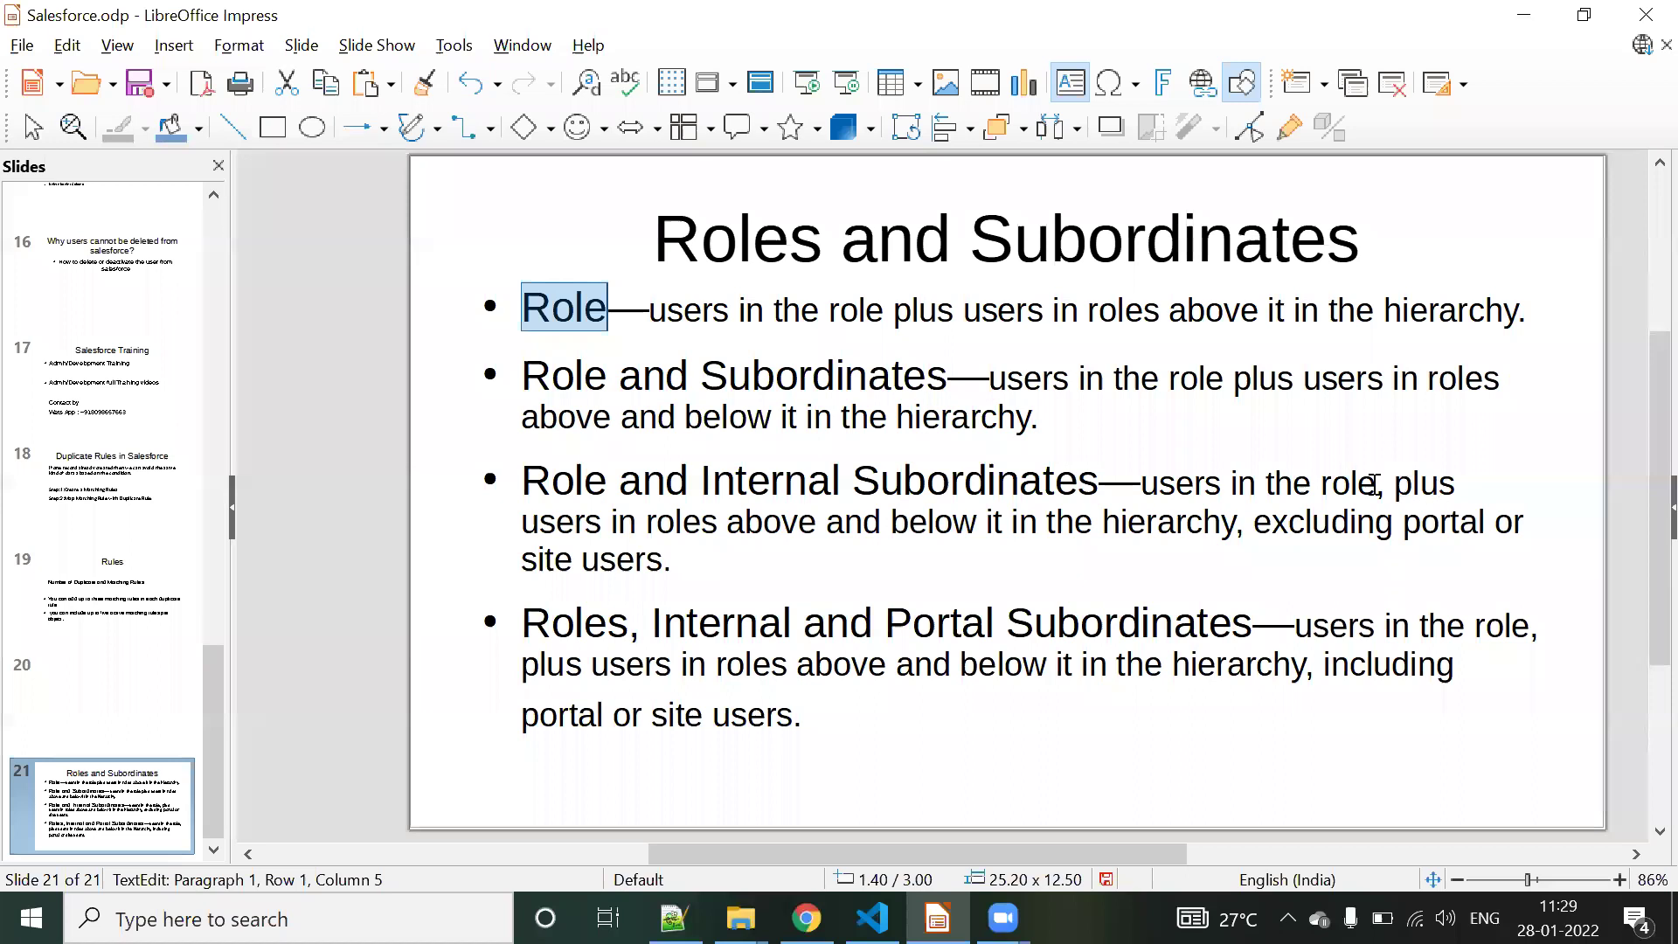
pyautogui.moveTo(1386, 482); pyautogui.dragTo(1207, 482)
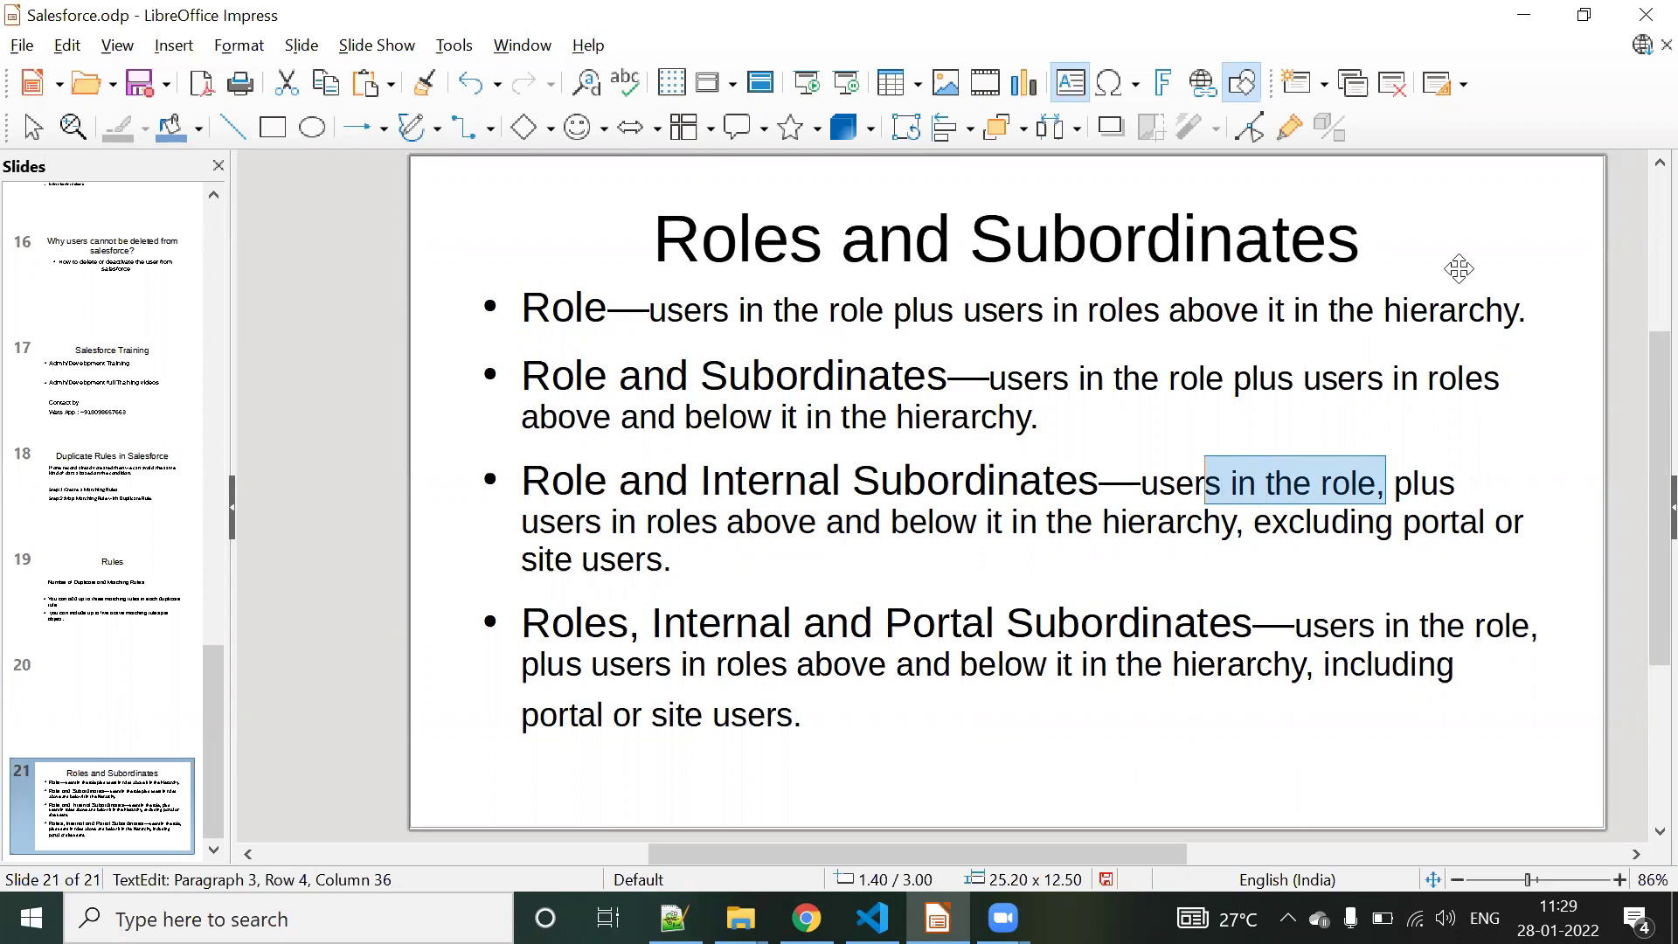
pyautogui.click(1526, 14)
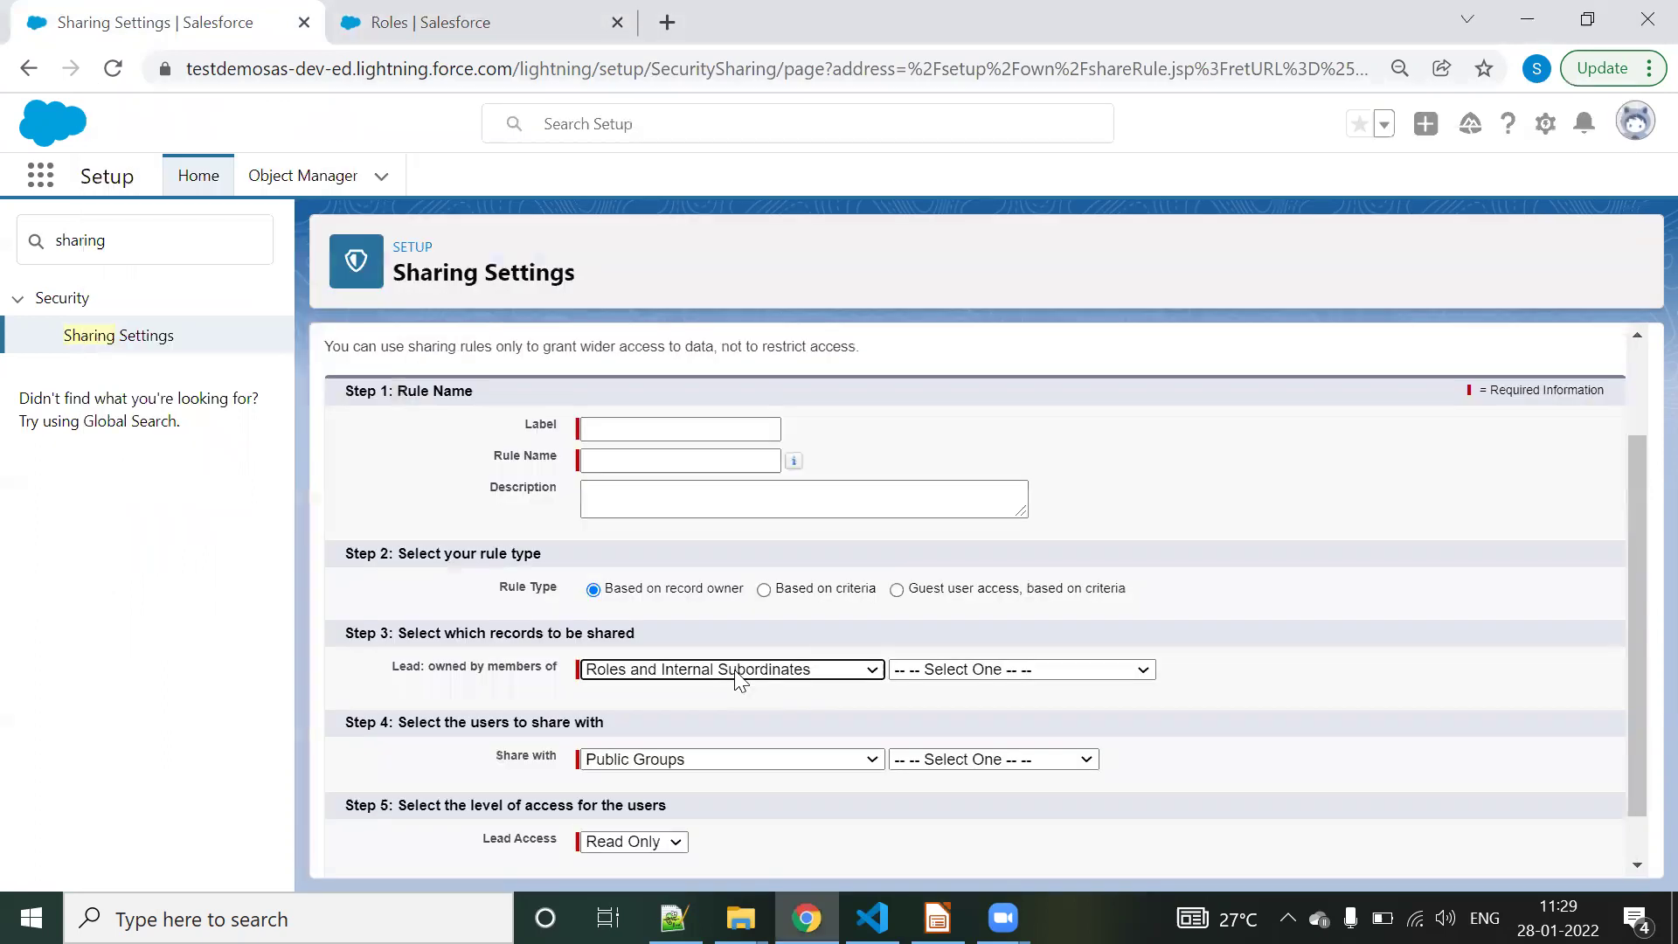
pyautogui.click(443, 16)
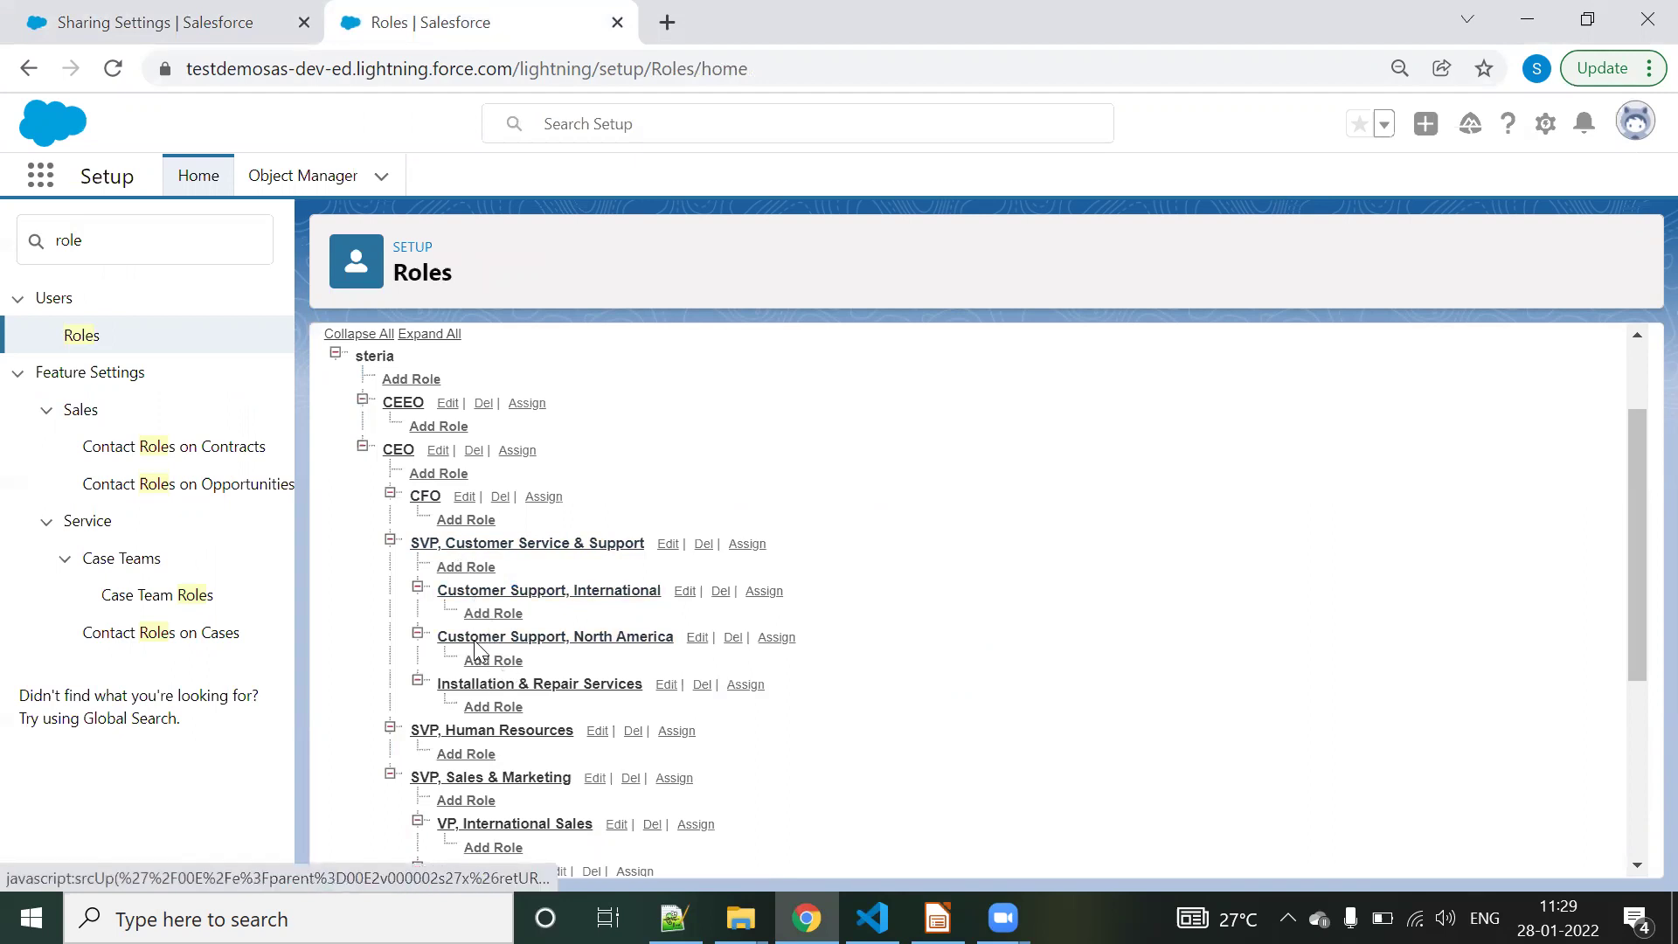
pyautogui.click(181, 27)
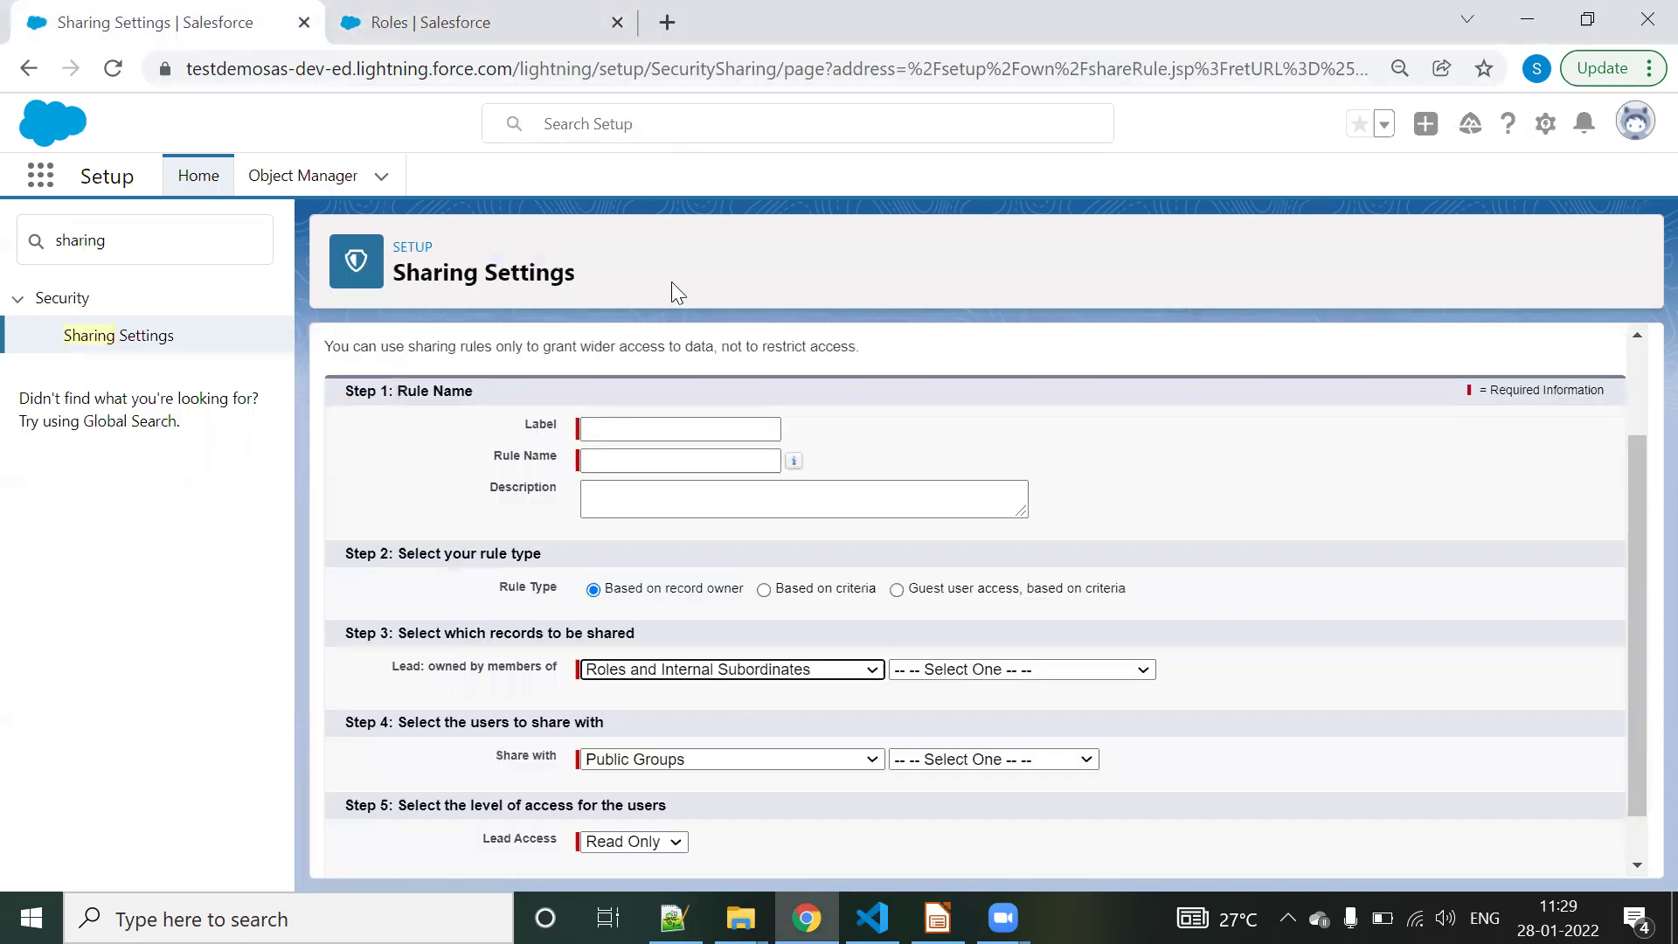
# - Set the rule type to Guest user access, based on criteria, and view the guest users available to share with
pyautogui.scroll(-1, 828, 624)
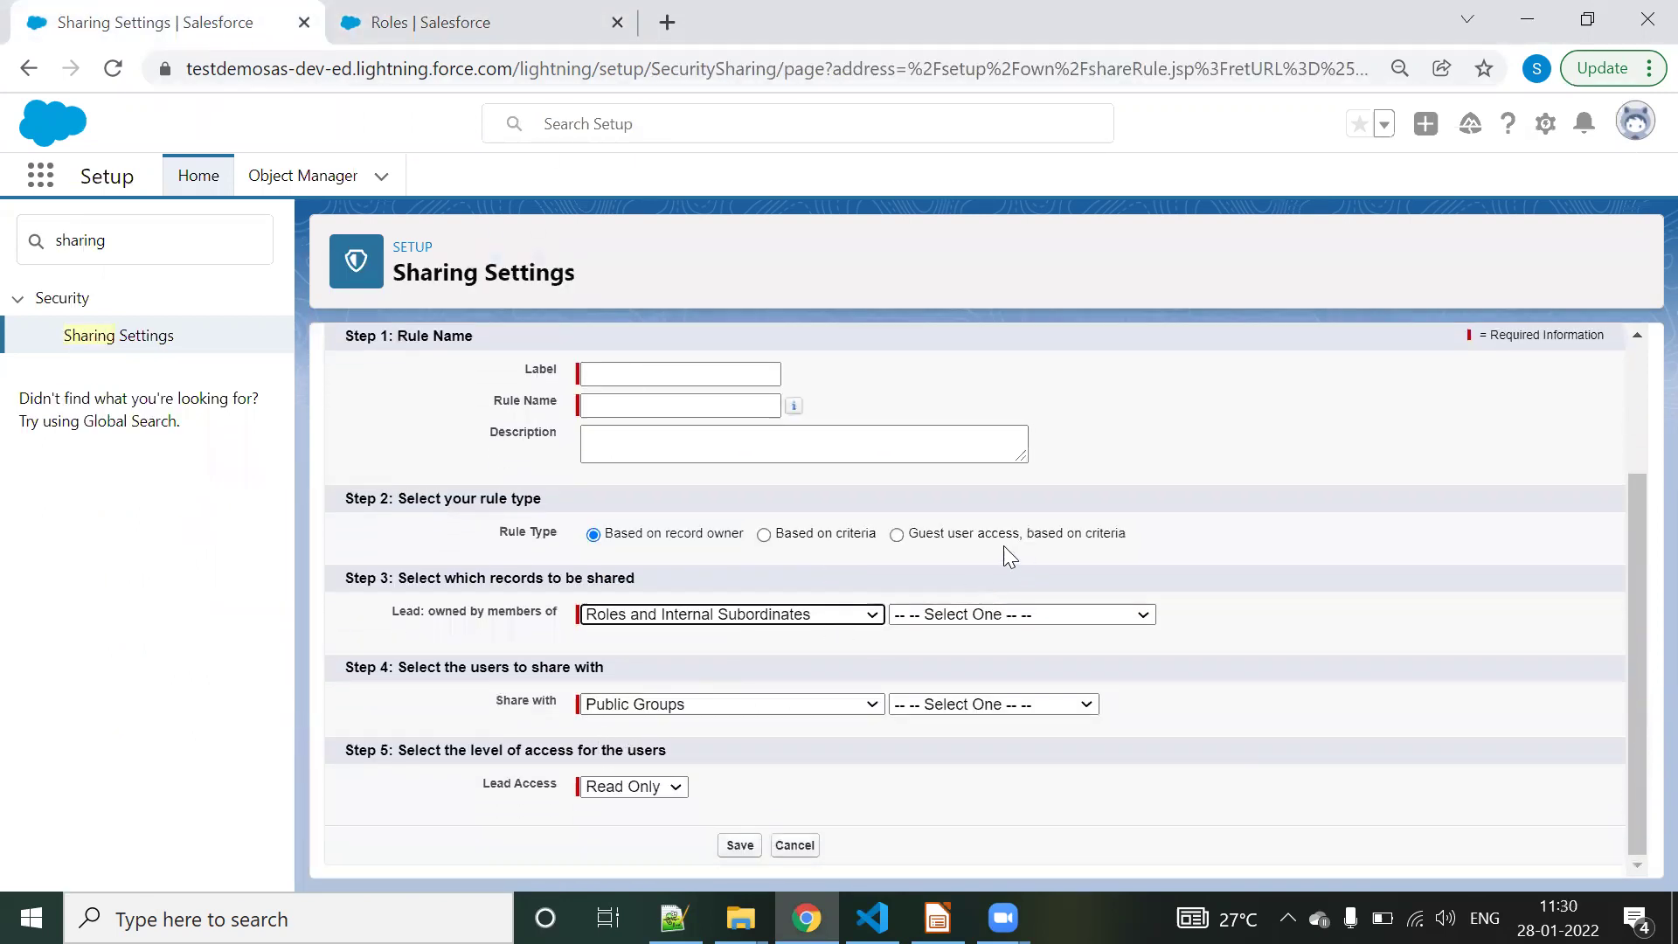
pyautogui.click(900, 537)
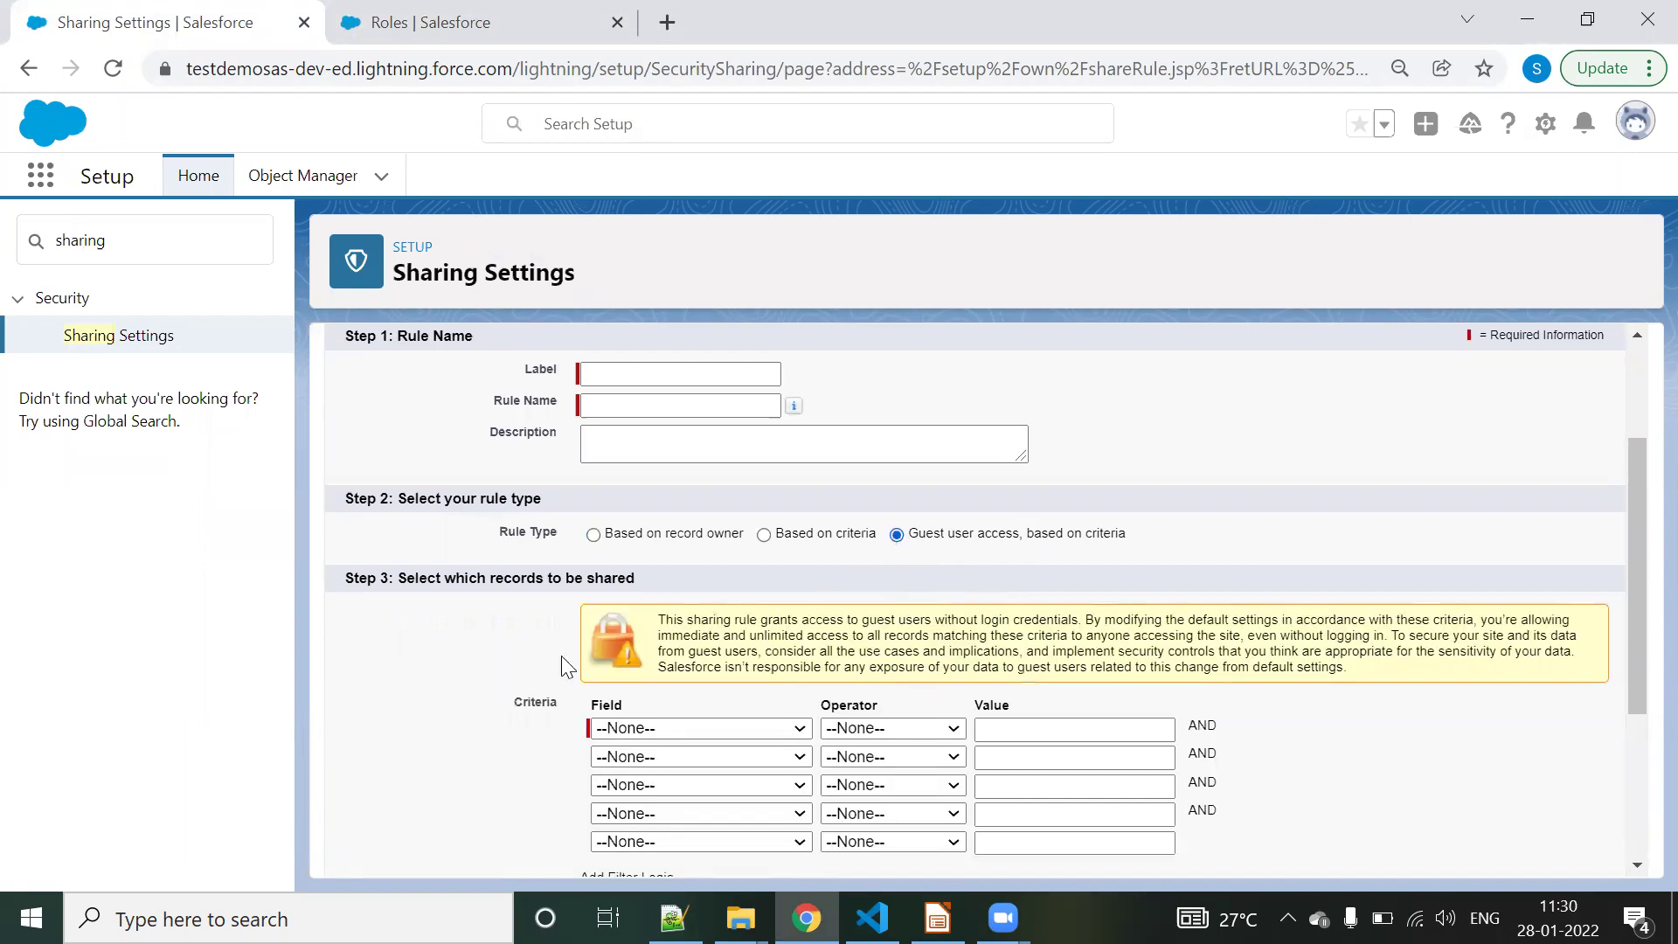
pyautogui.scroll(-3, 622, 656)
pyautogui.click(662, 704)
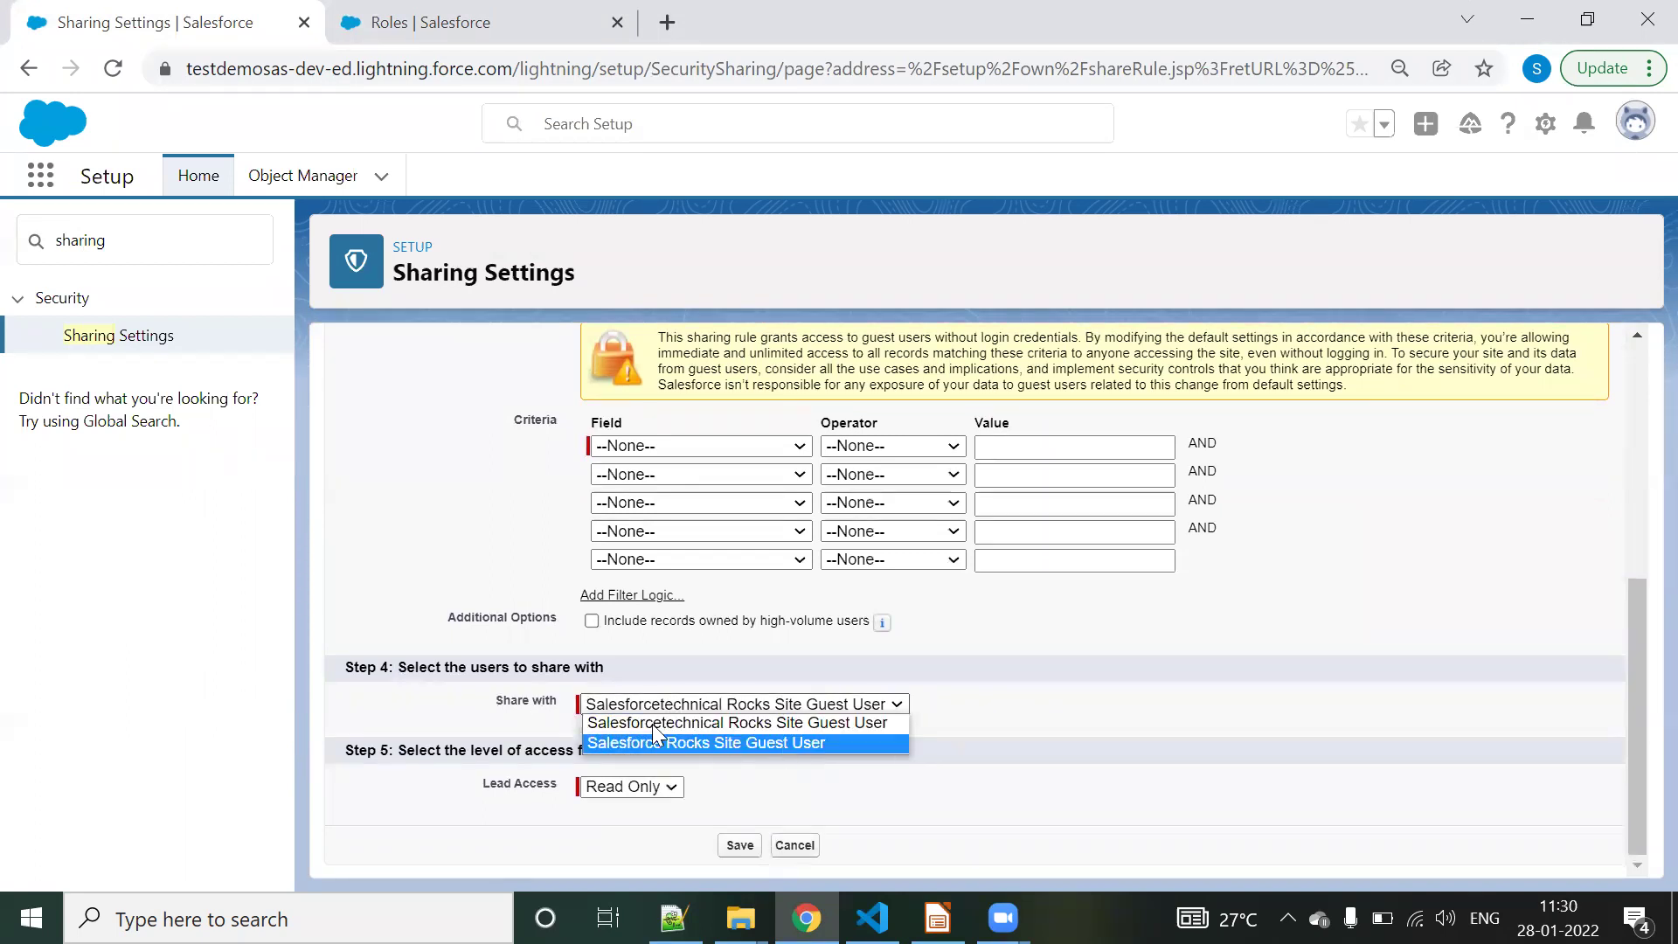
# - Revisit the Based on record owner options, and set the rule type again to Guest user access, based on criteria
pyautogui.scroll(3, 604, 550)
pyautogui.click(595, 517)
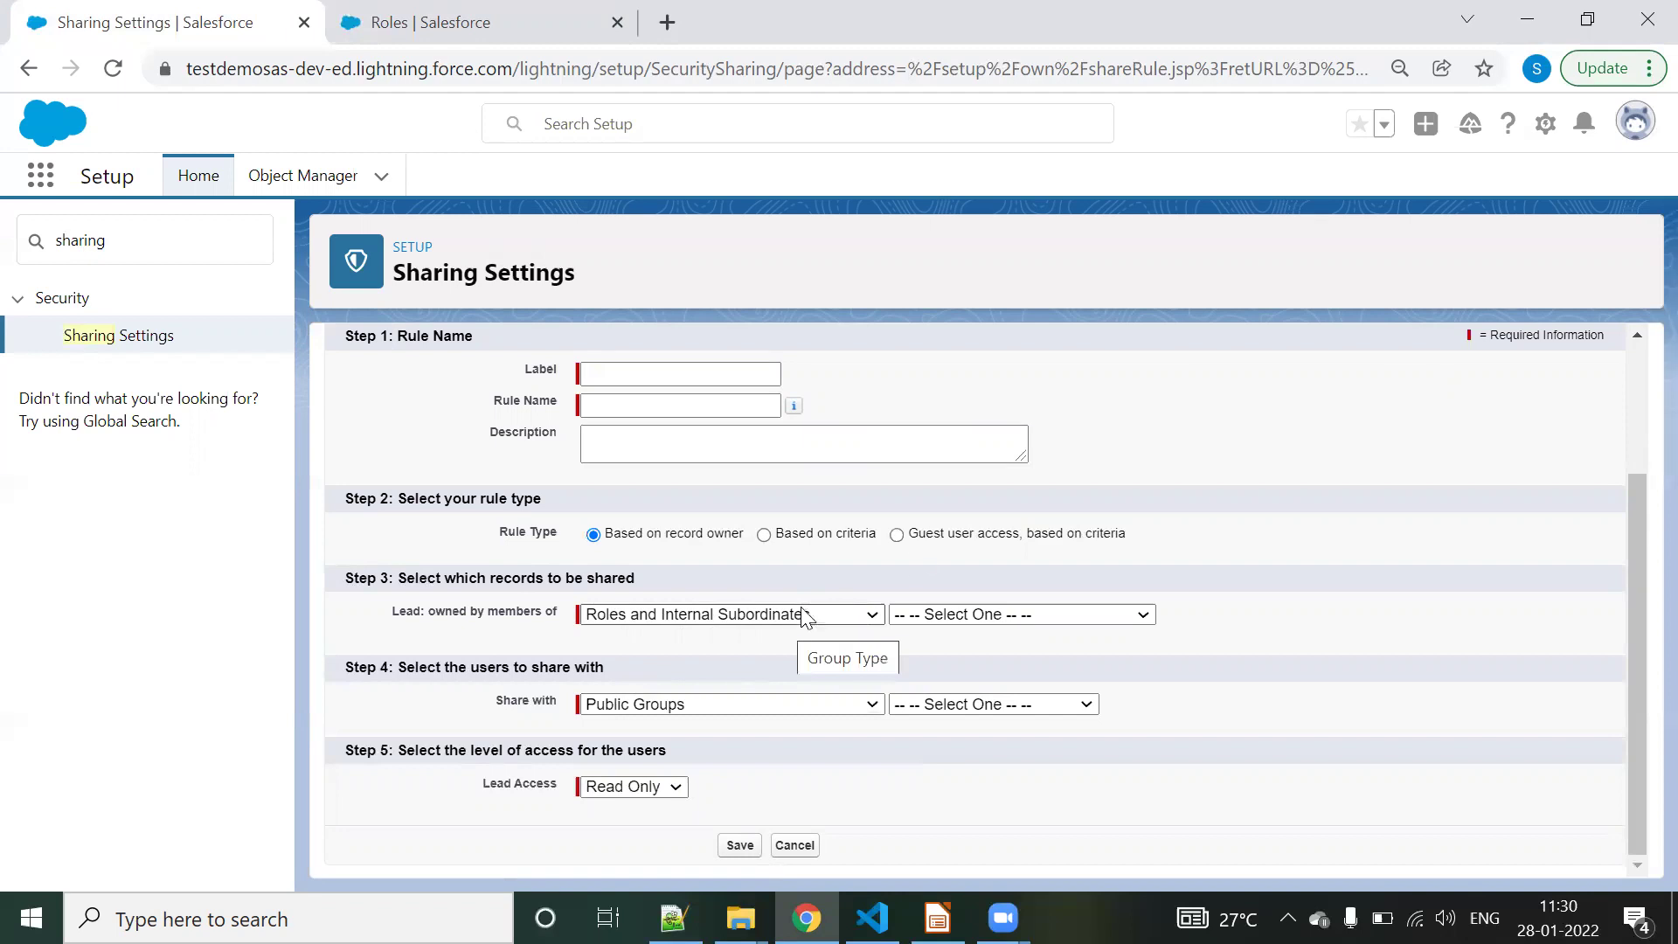
pyautogui.click(929, 536)
pyautogui.scroll(-3, 787, 655)
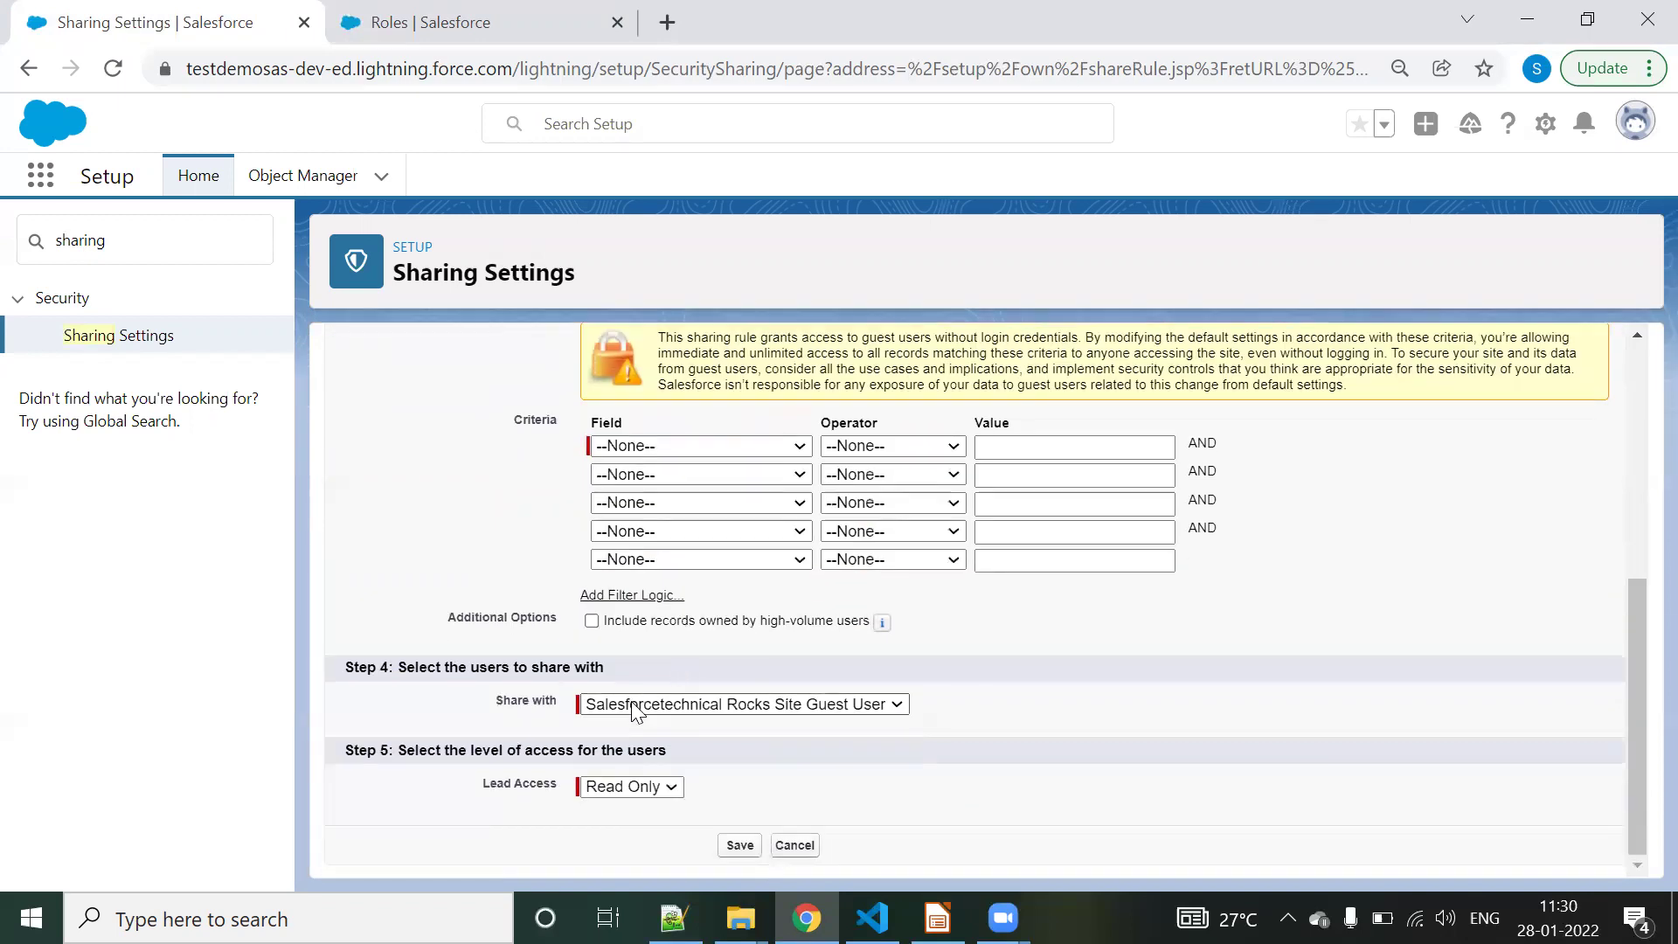
# - View the site guest users available to share the Lead records with
pyautogui.click(699, 704)
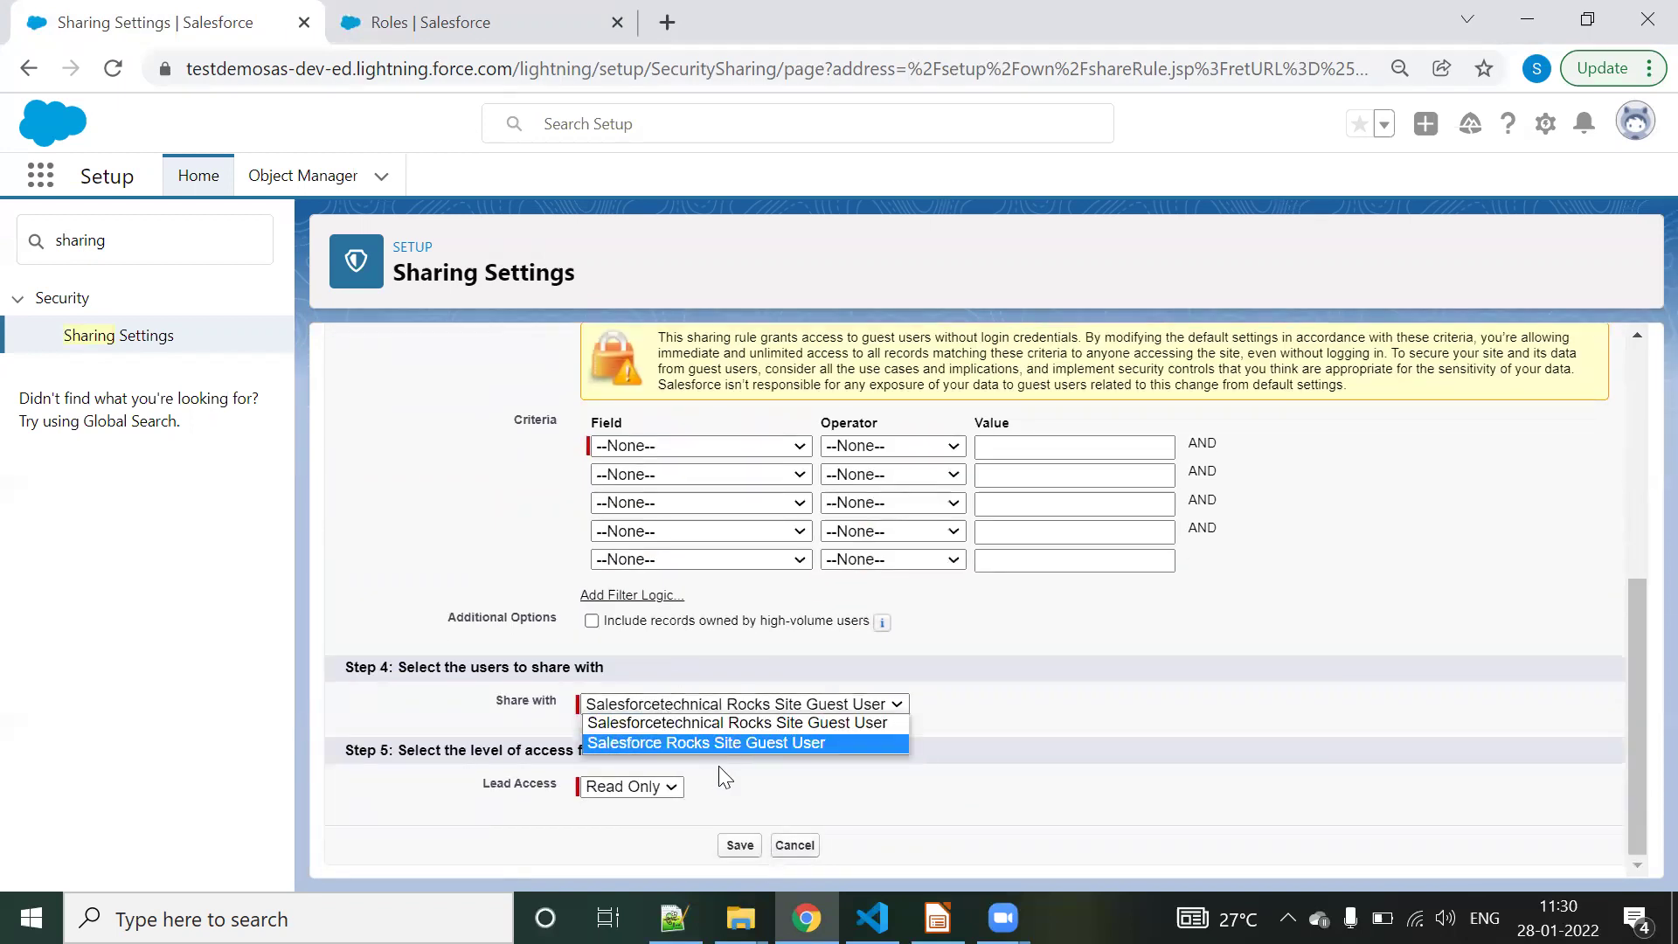
pyautogui.click(461, 516)
pyautogui.scroll(3, 472, 516)
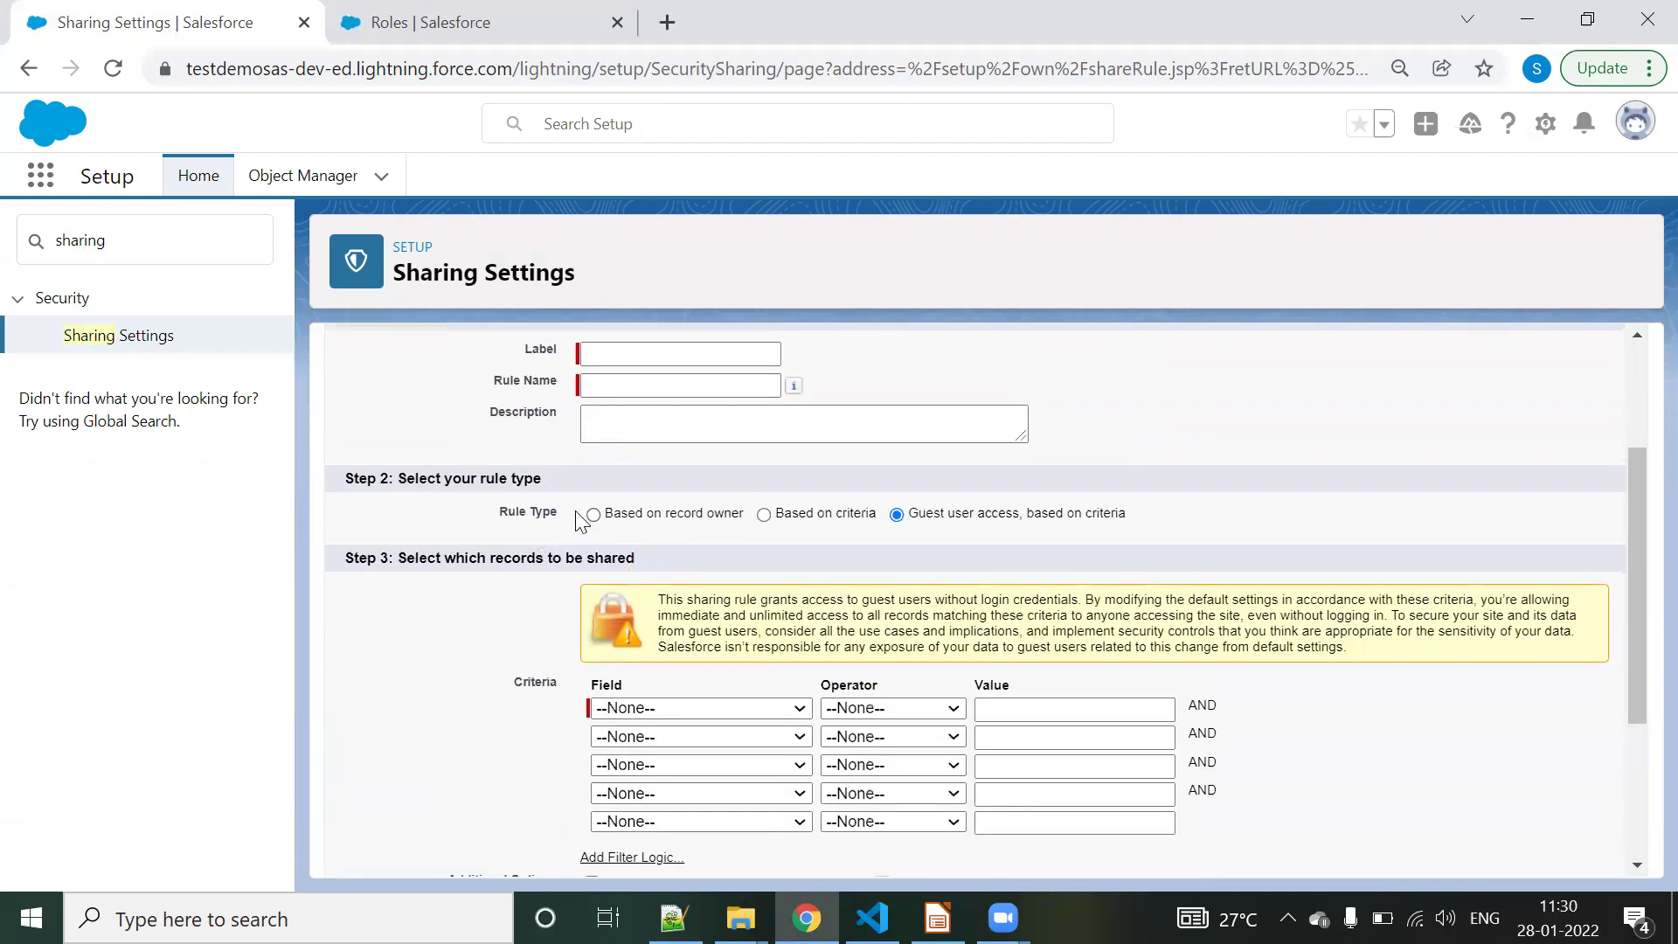
# - Set the rule type to Based on record owner, with leads owned by members of Roles and Internal Subordinates
pyautogui.click(595, 516)
pyautogui.click(657, 617)
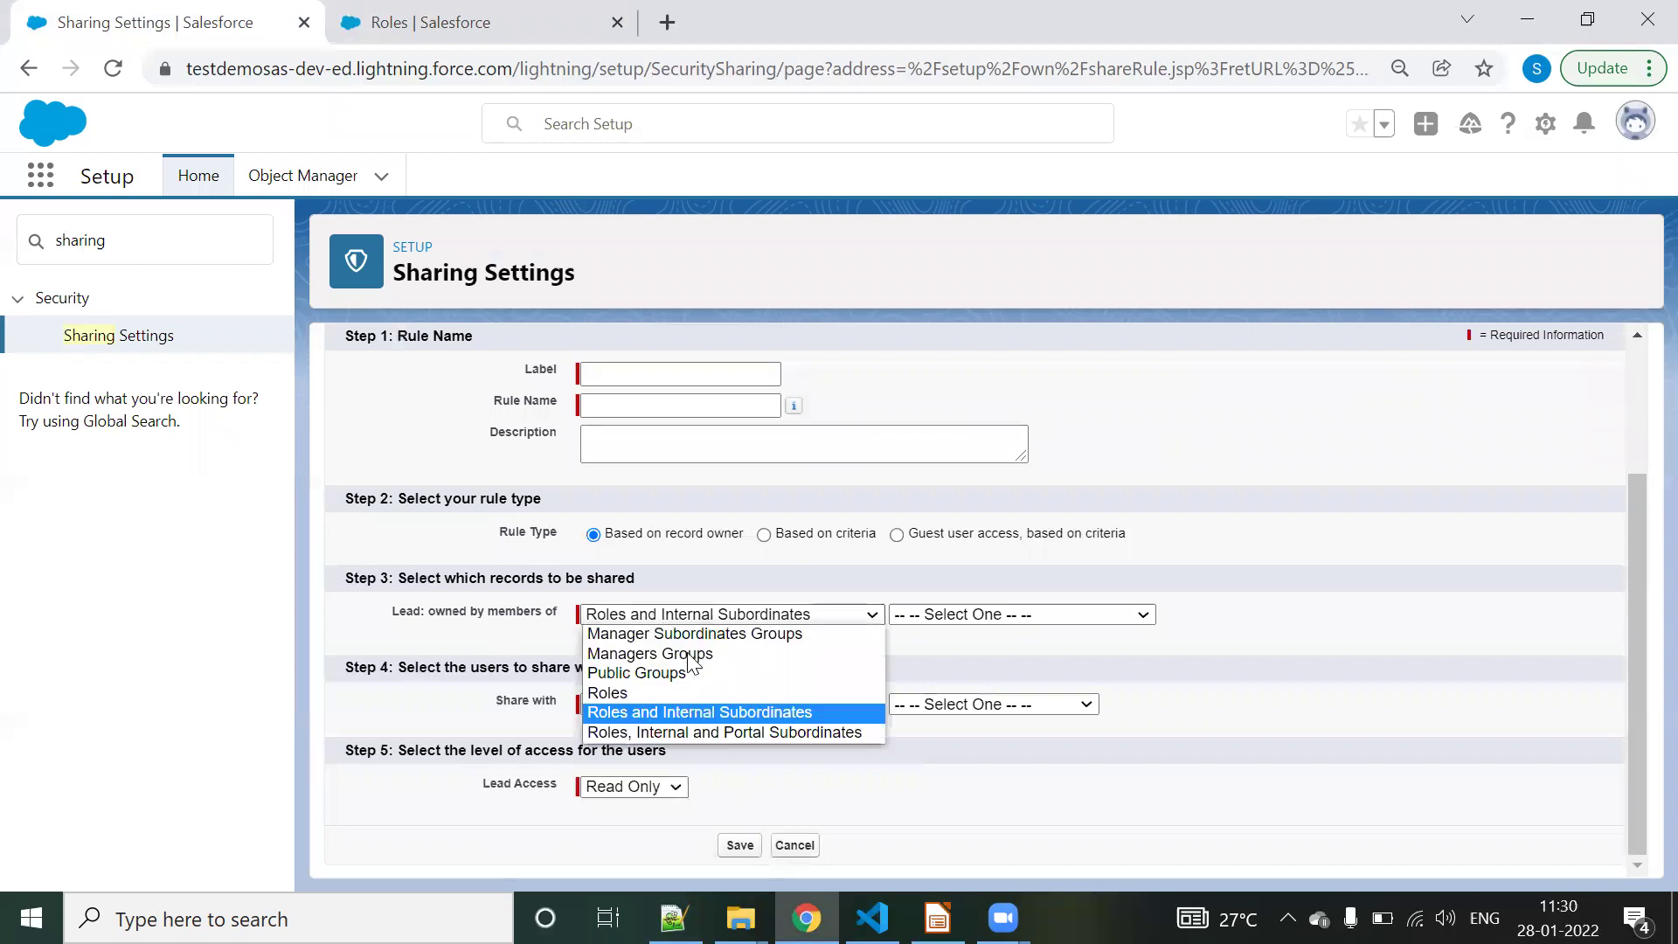
pyautogui.click(685, 714)
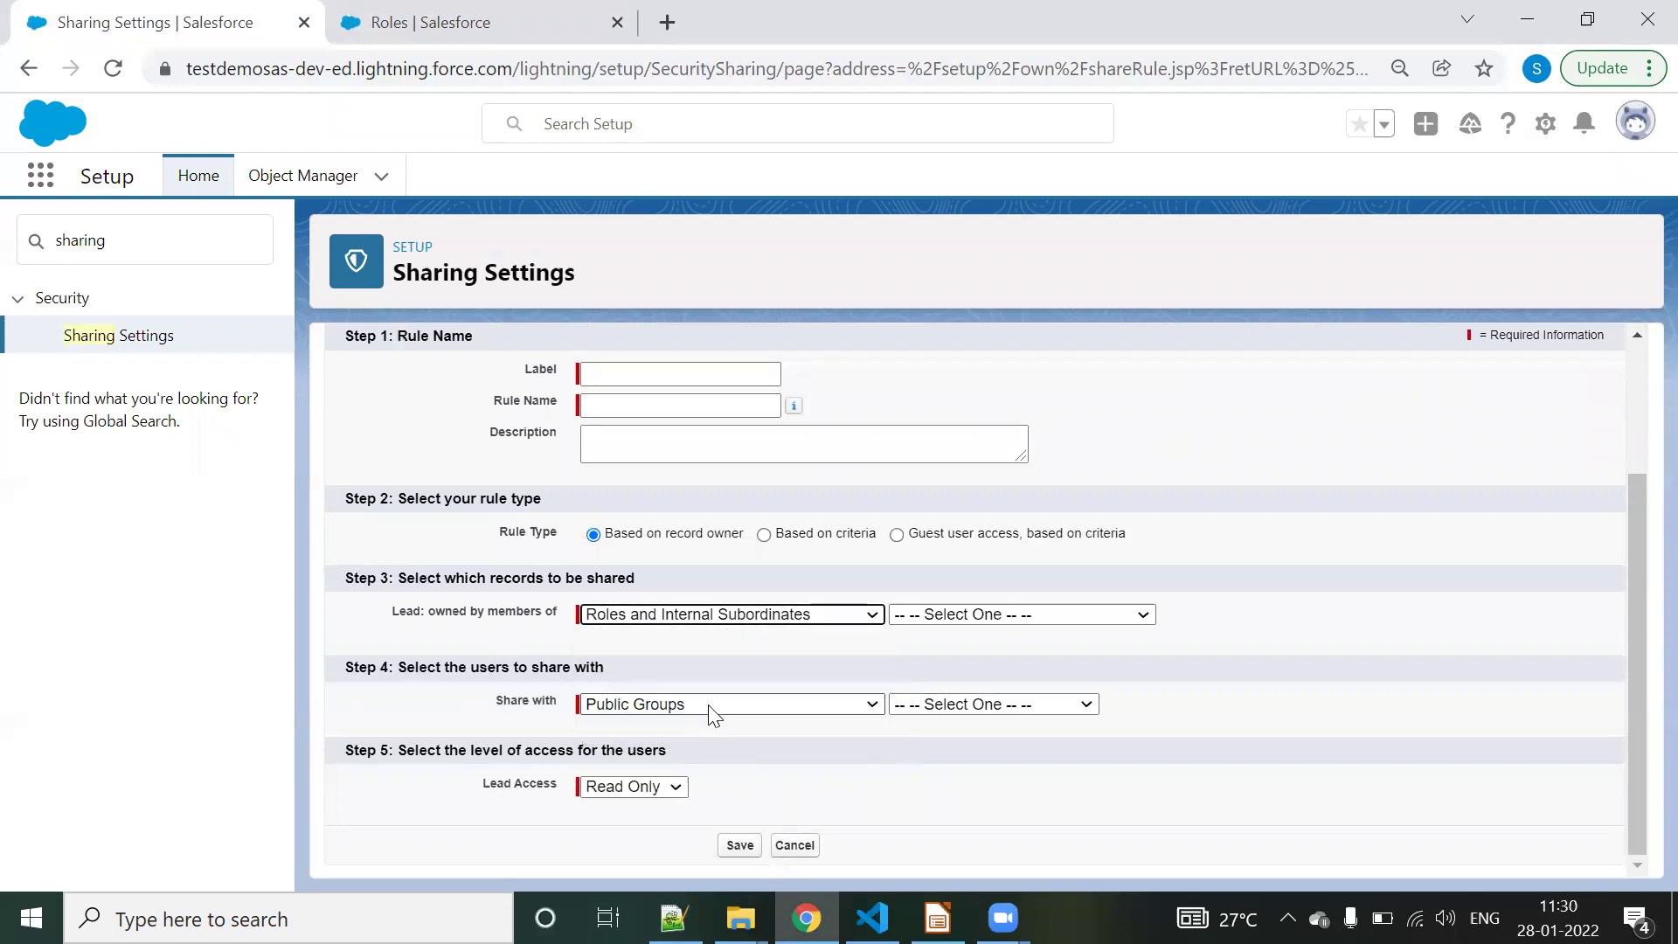
# - Check the Salesforce role hierarchy, and read the internal and portal subordinates definitions on the Impress slide
pyautogui.click(428, 13)
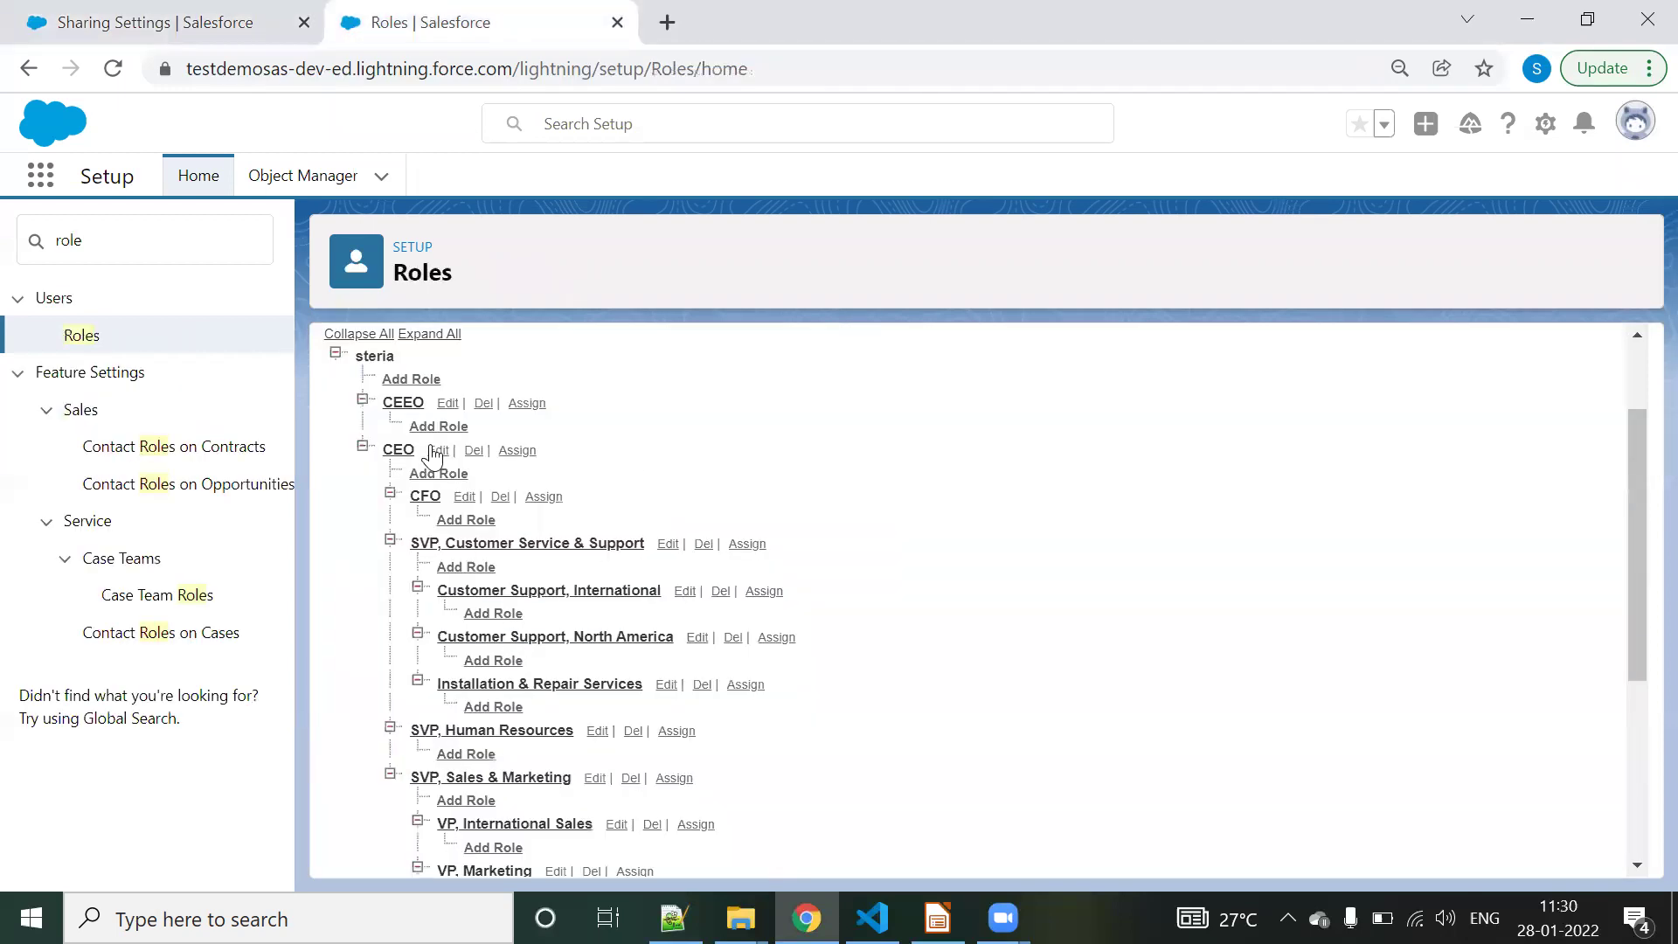
pyautogui.hotkey('ctrl', 'shift', 'Tab')
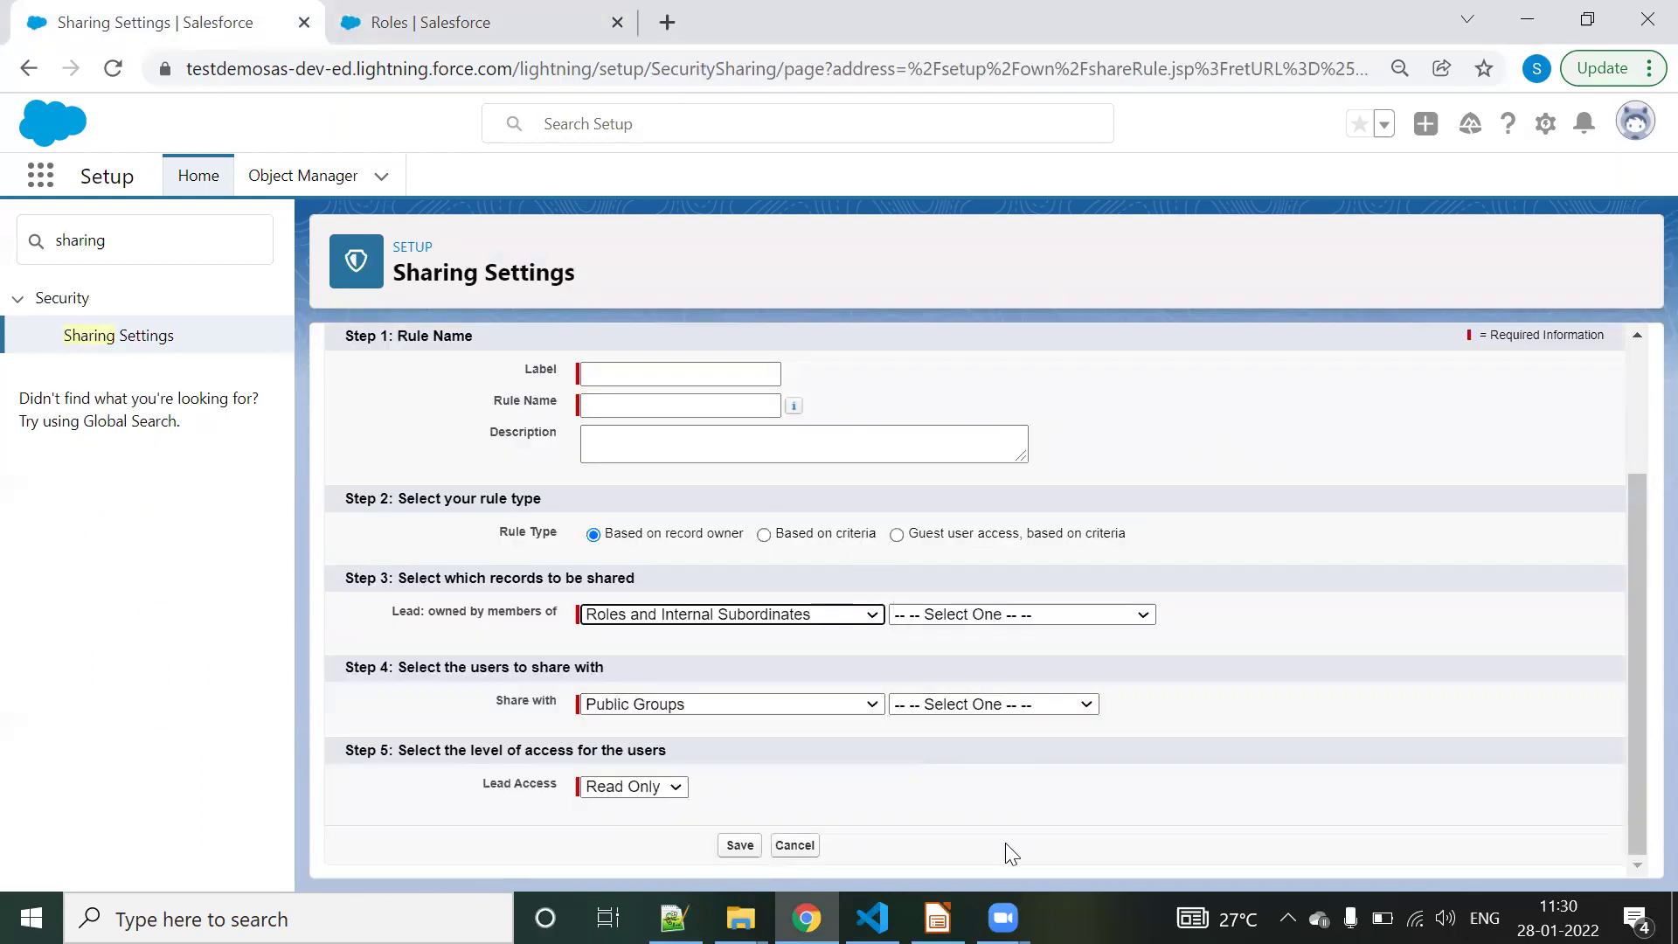
pyautogui.click(937, 918)
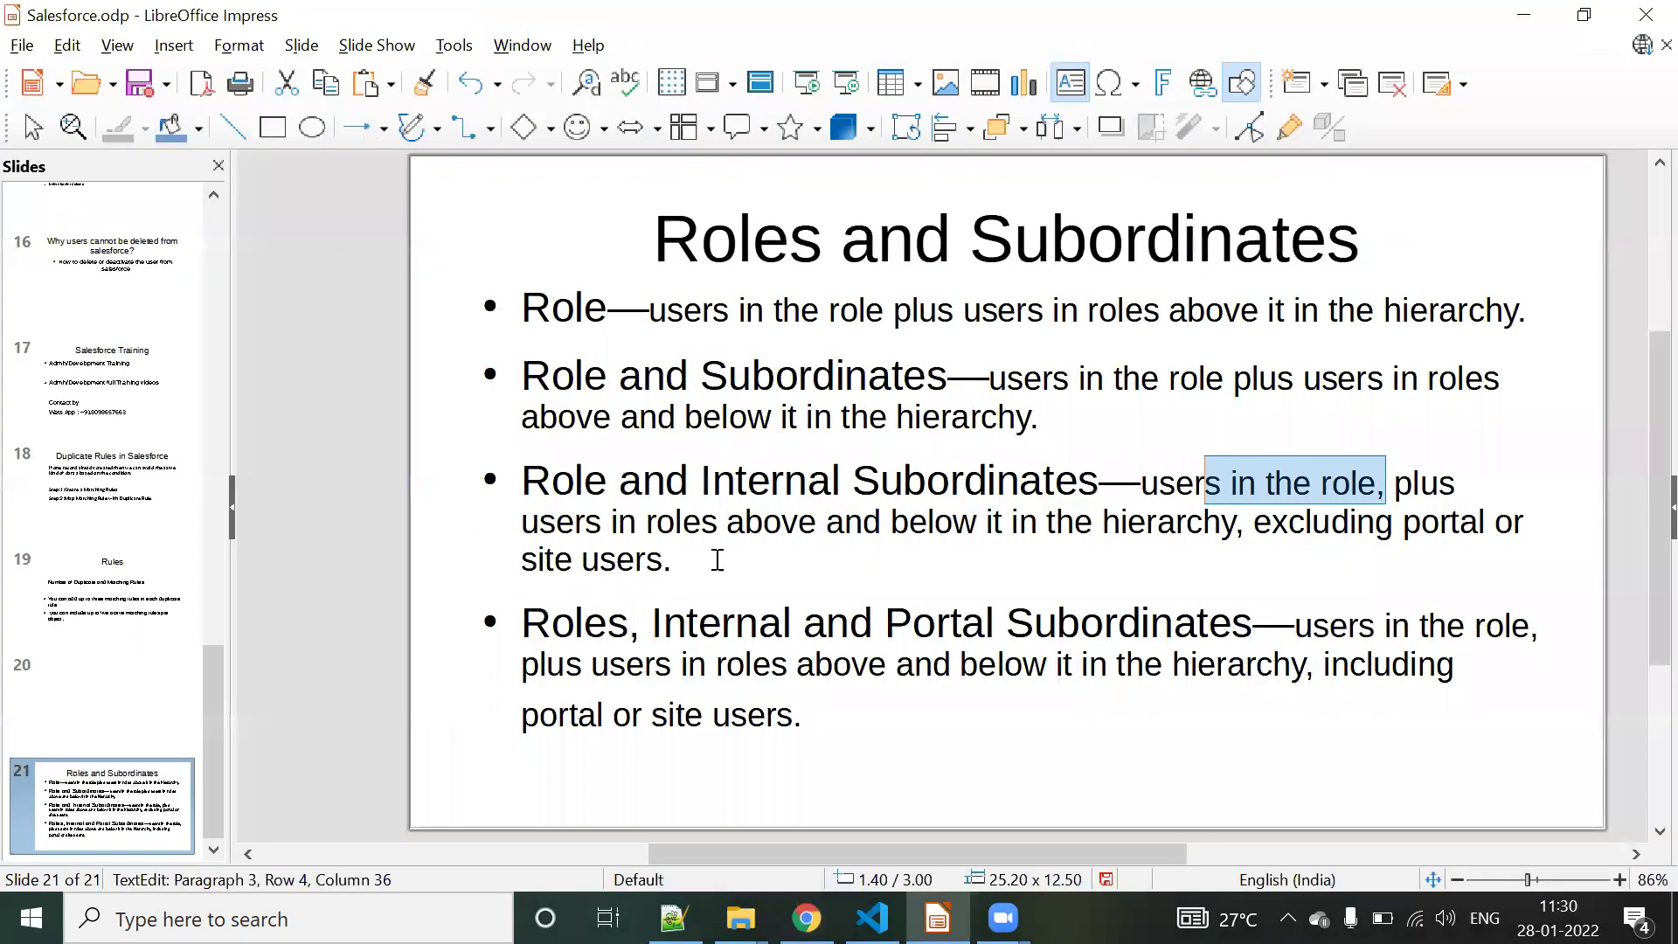
pyautogui.click(672, 560)
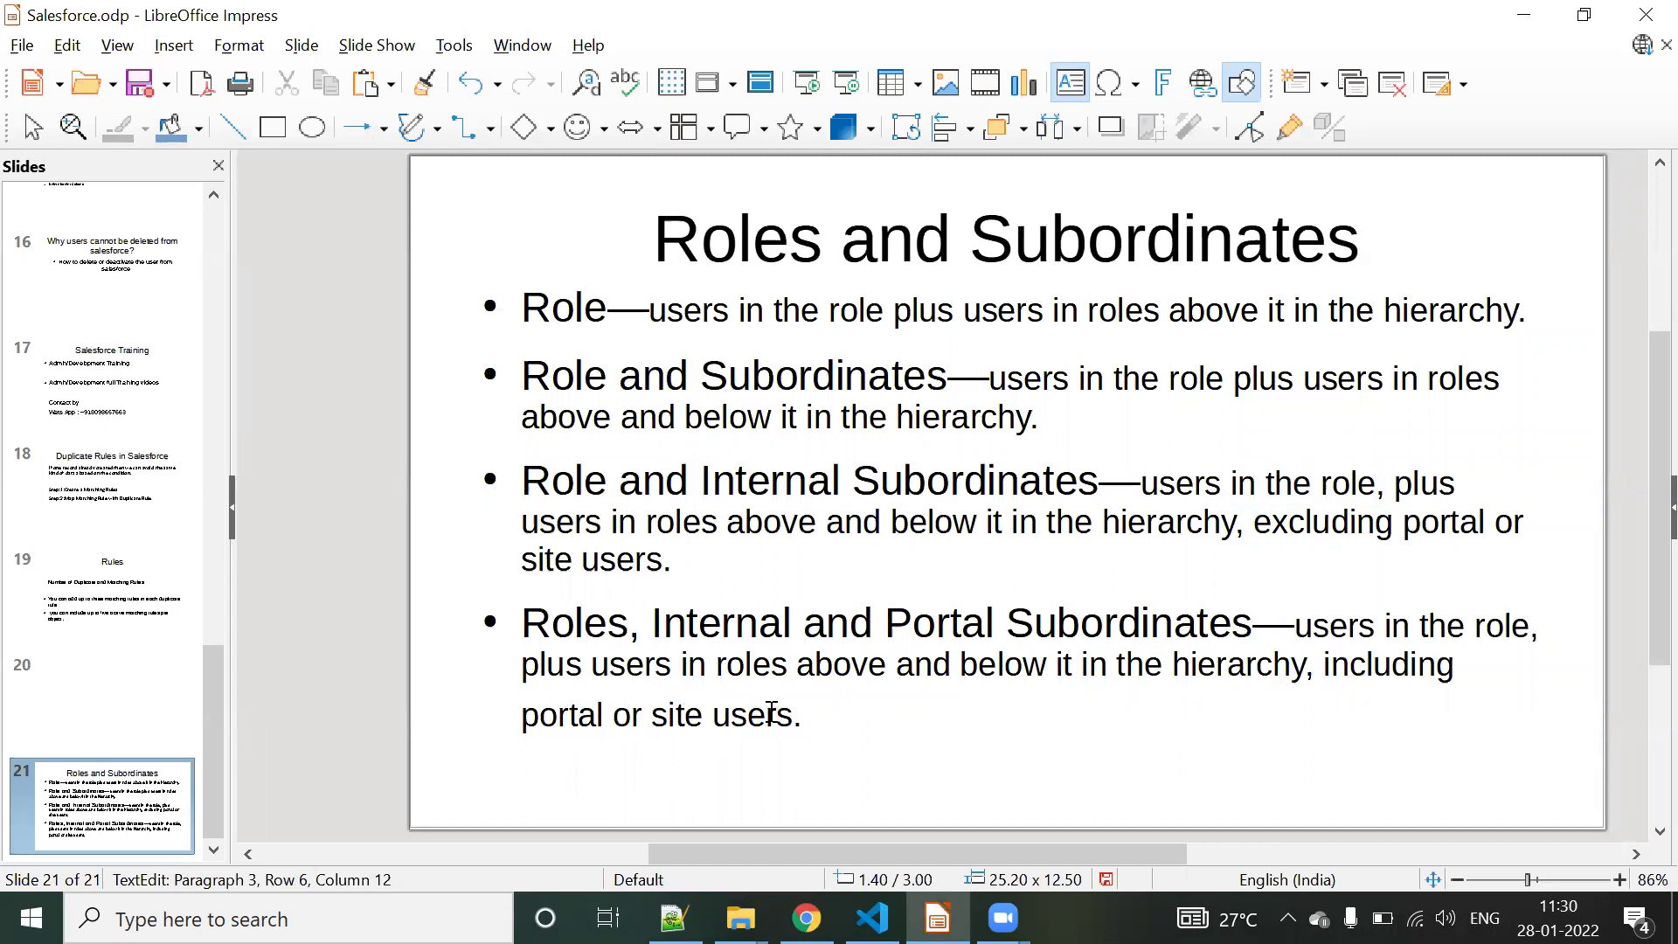
pyautogui.click(1524, 14)
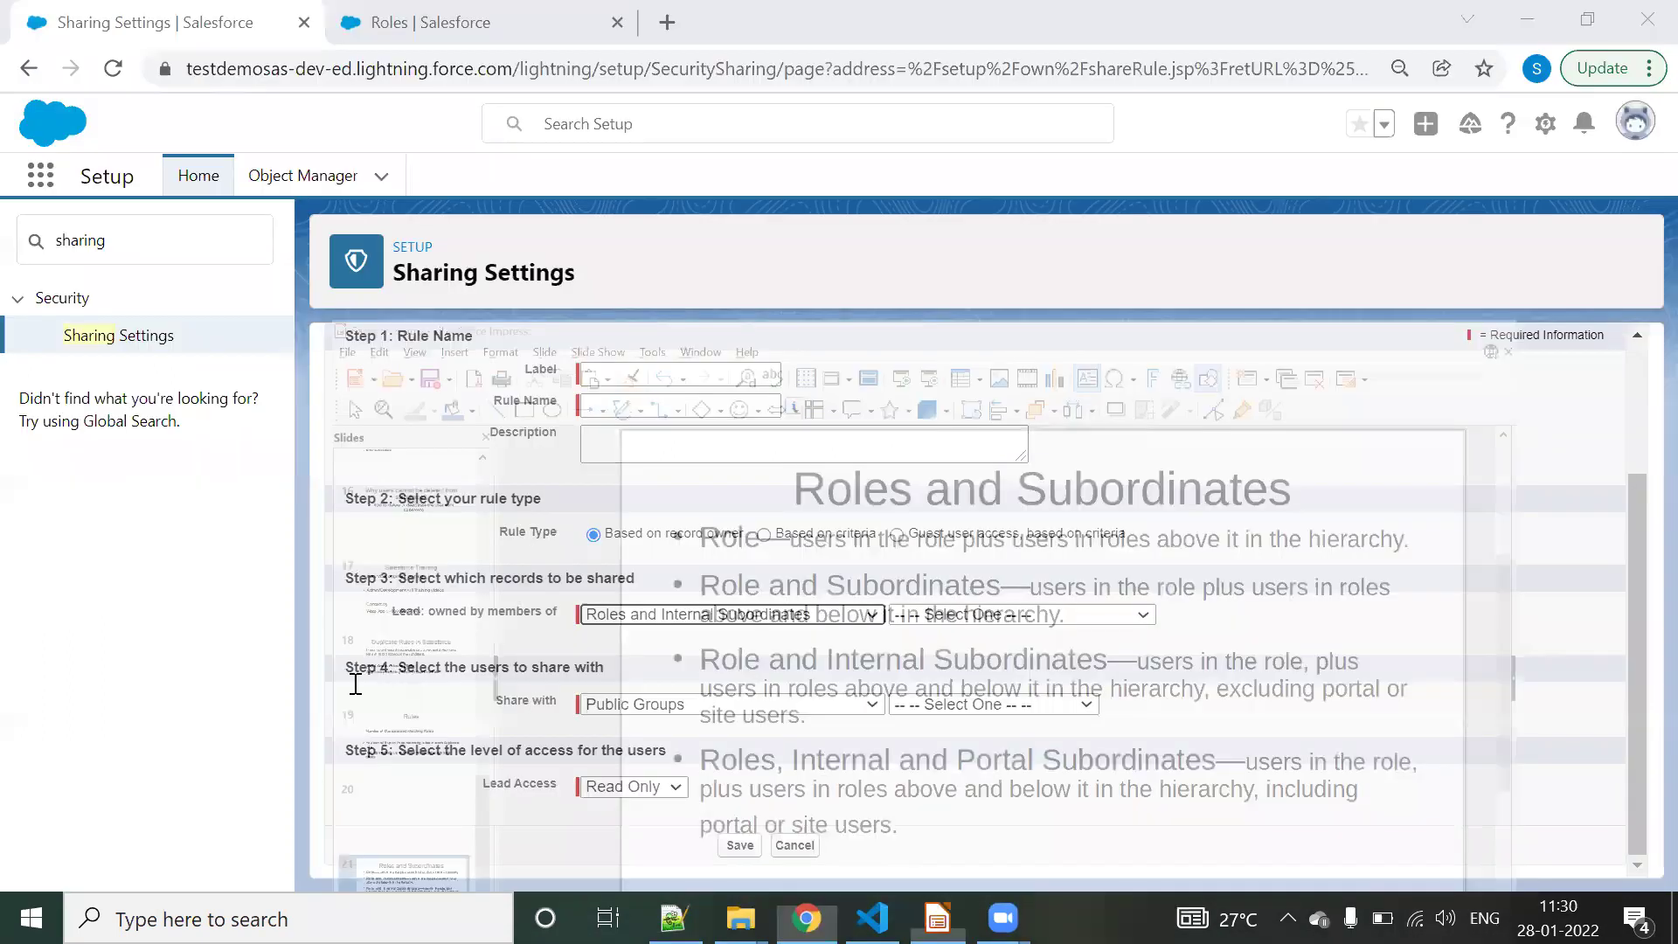
# - Set the lead owner group type to Roles, Internal and Portal Subordinates, and view the available Lead Access levels
pyautogui.click(635, 616)
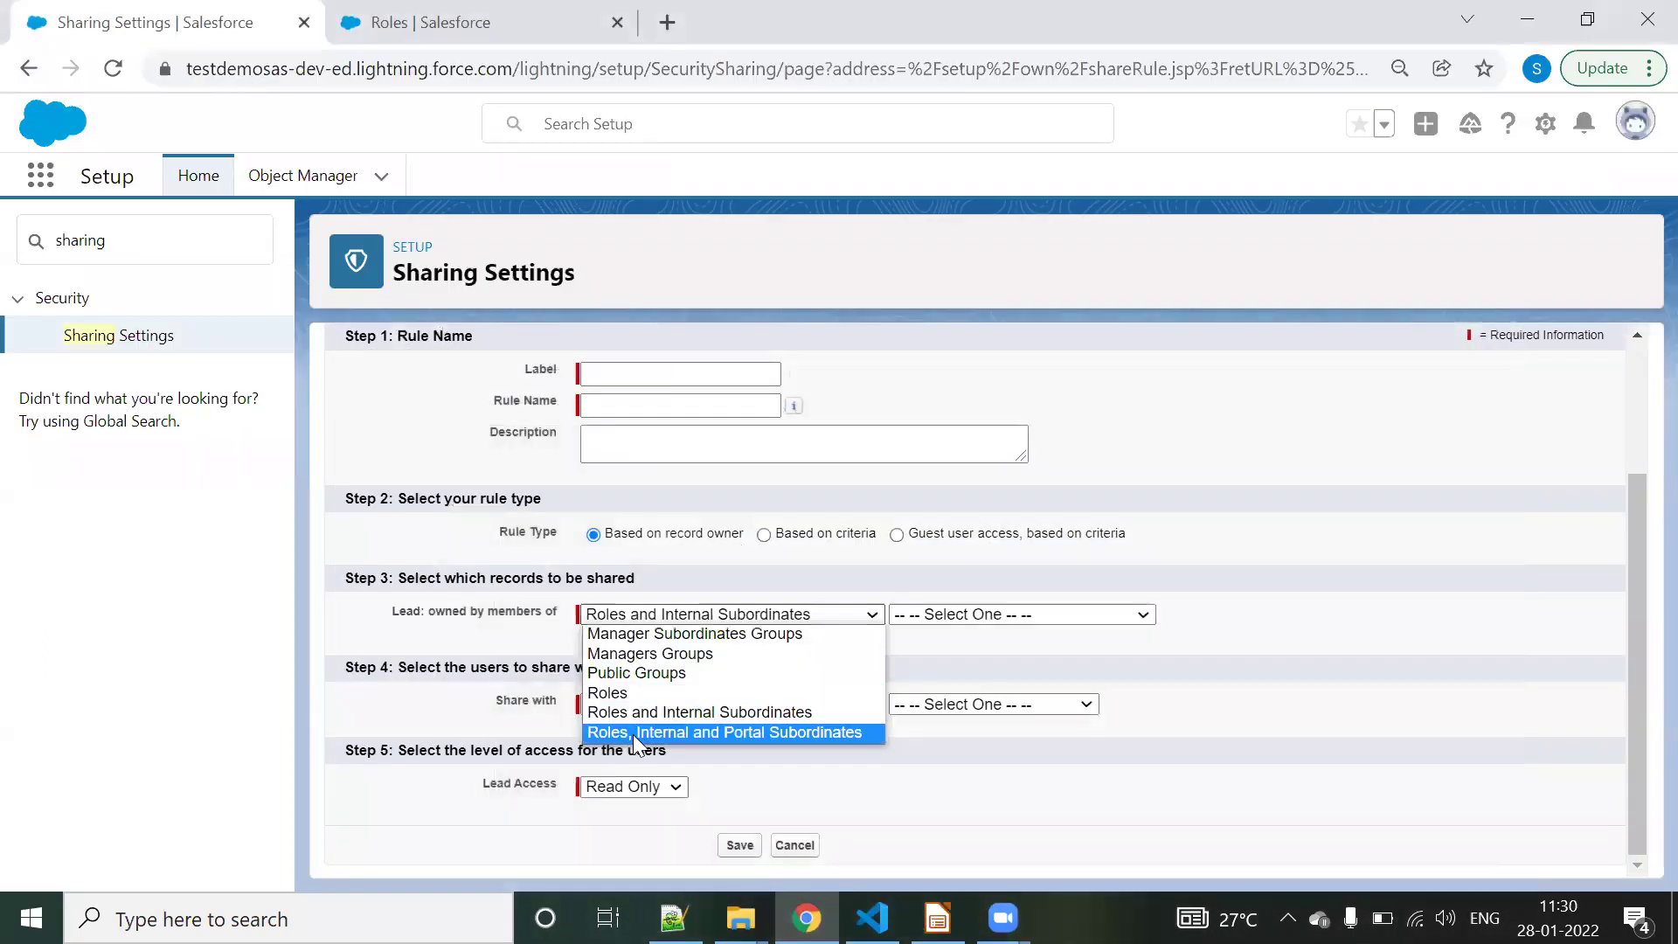
pyautogui.click(635, 735)
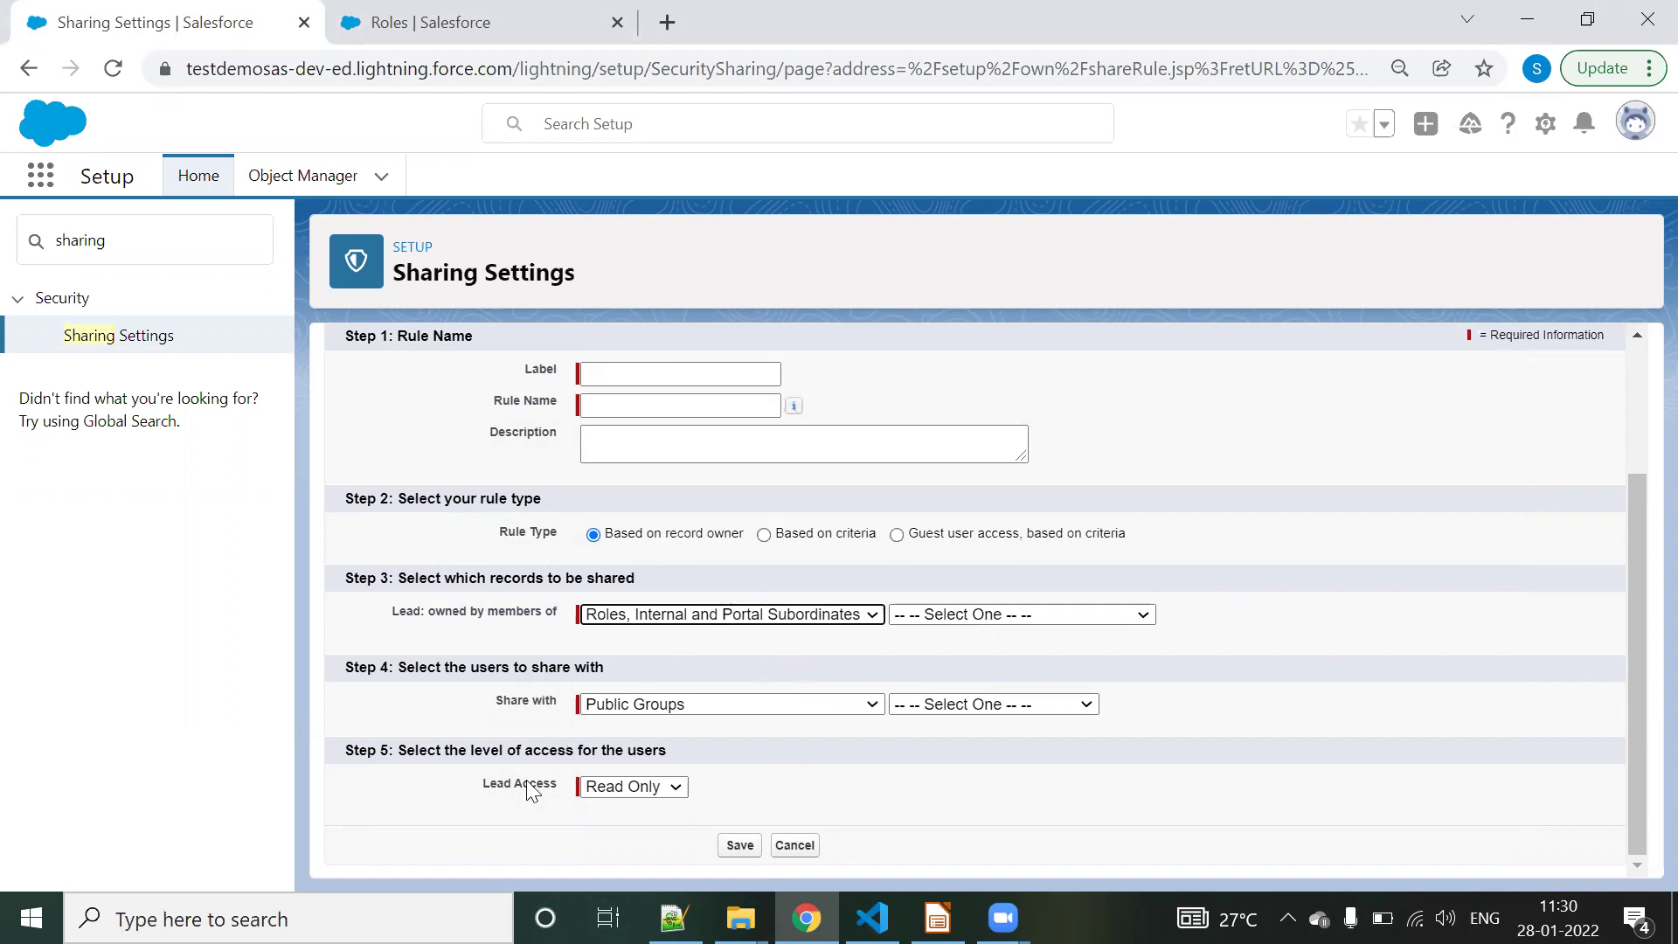
pyautogui.click(605, 792)
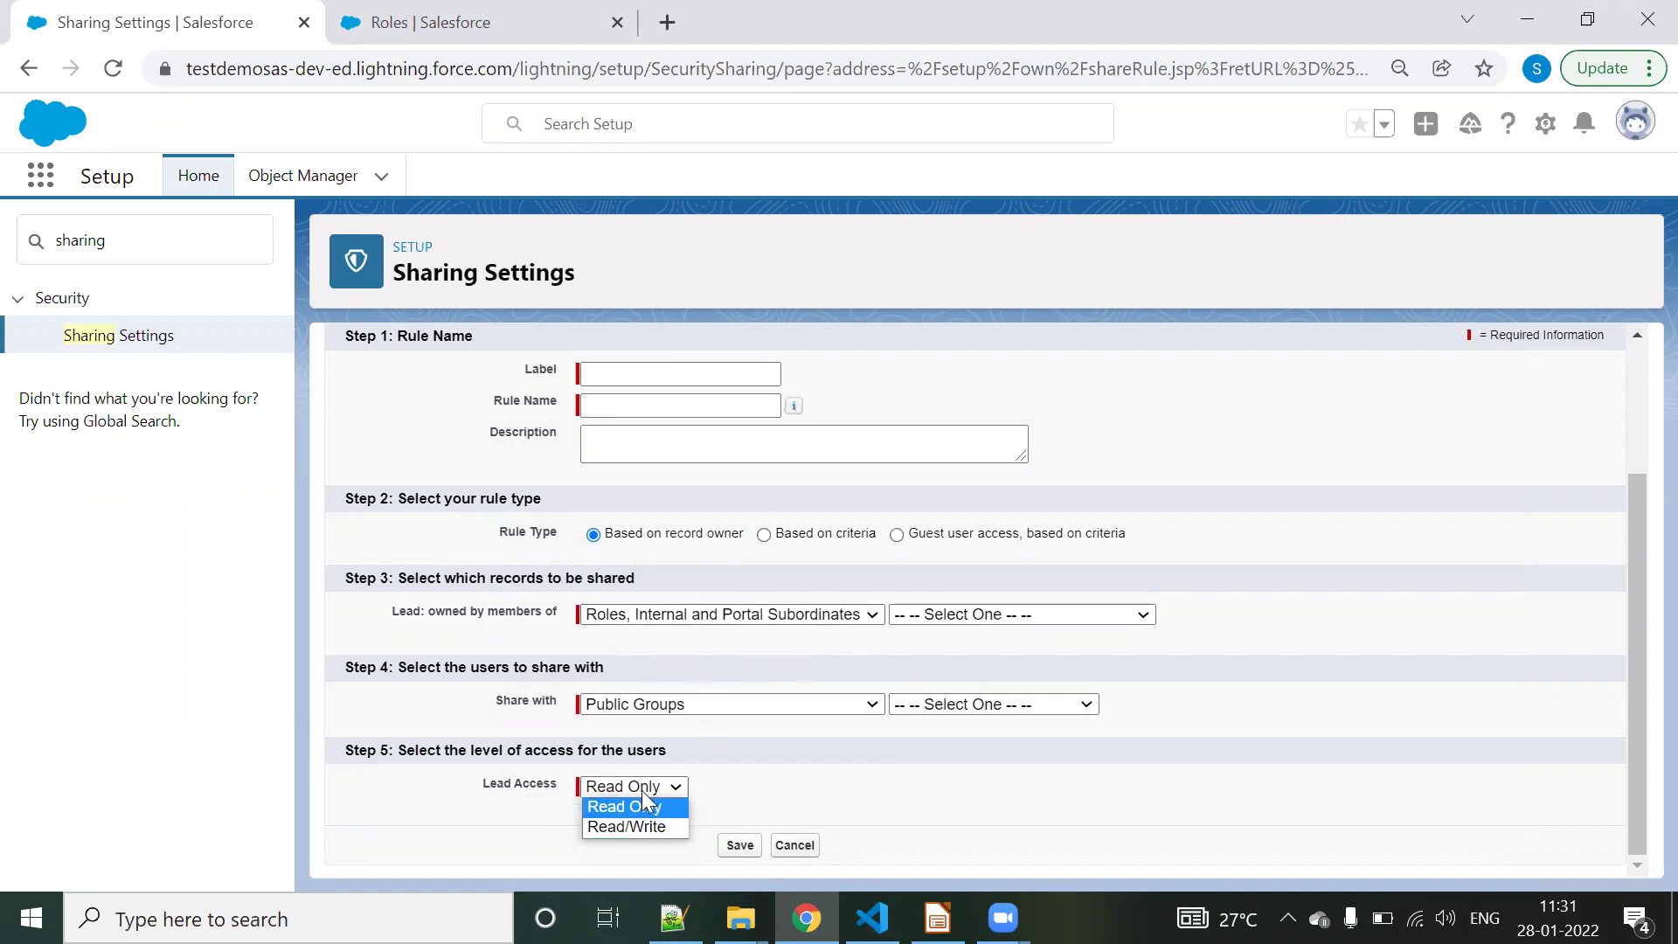
pyautogui.click(825, 755)
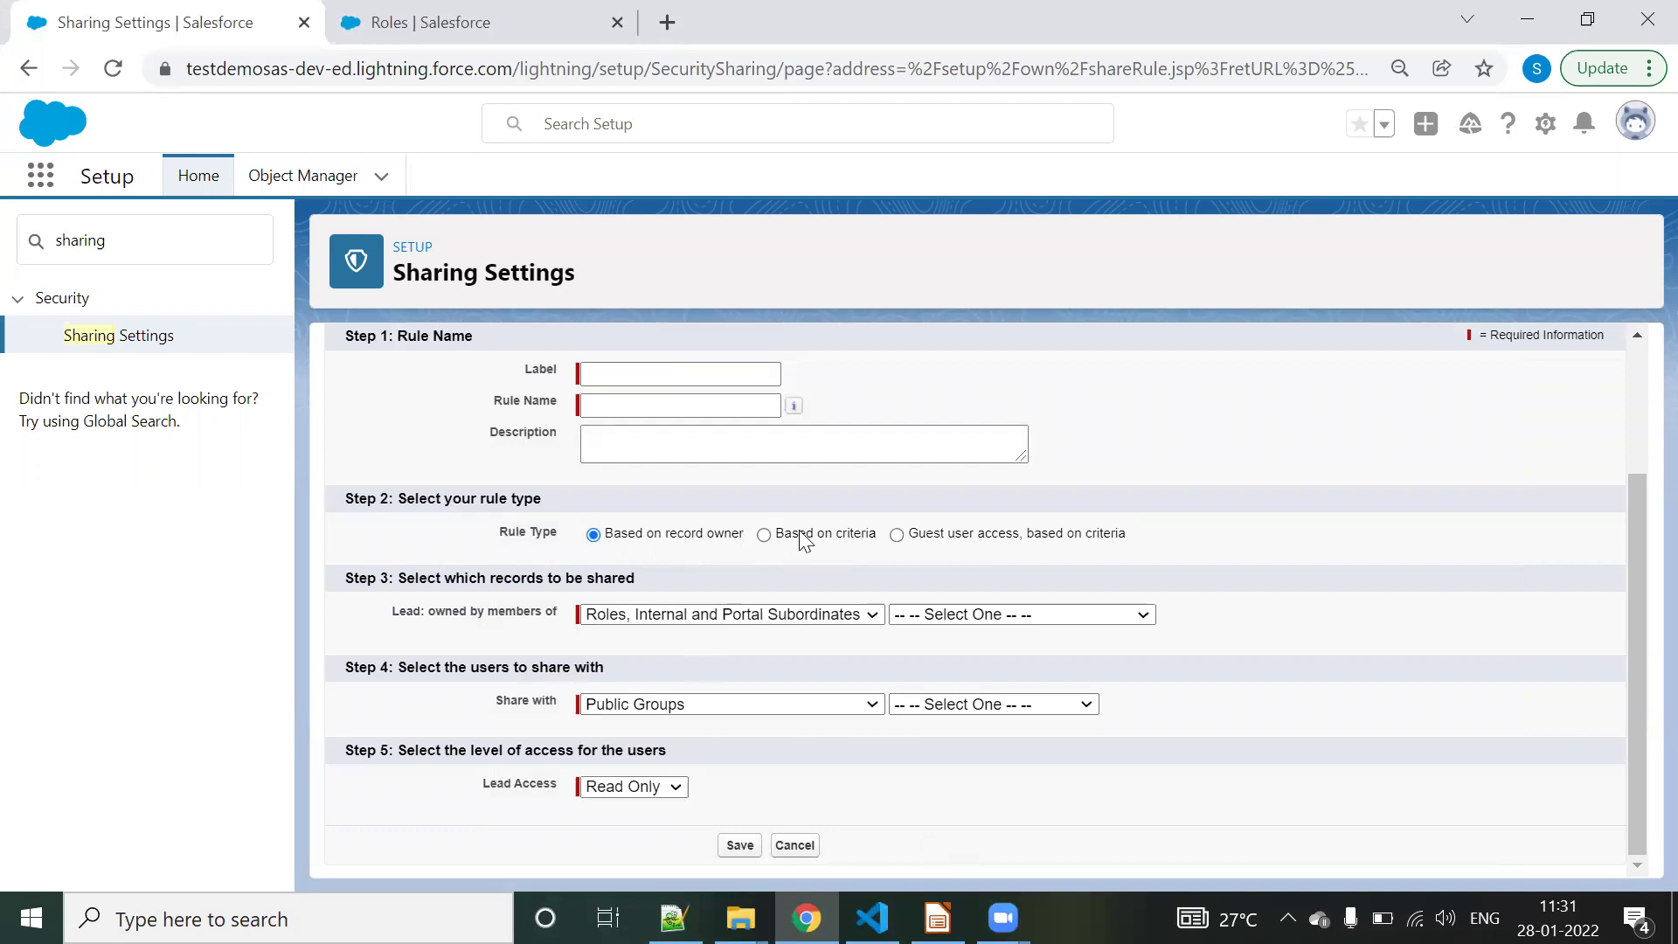
# - Set the rule type to Based on criteria, and view the group types available to share with
pyautogui.click(764, 535)
pyautogui.scroll(-2, 598, 643)
pyautogui.scroll(-1, 598, 642)
pyautogui.click(623, 705)
pyautogui.click(624, 708)
pyautogui.click(491, 626)
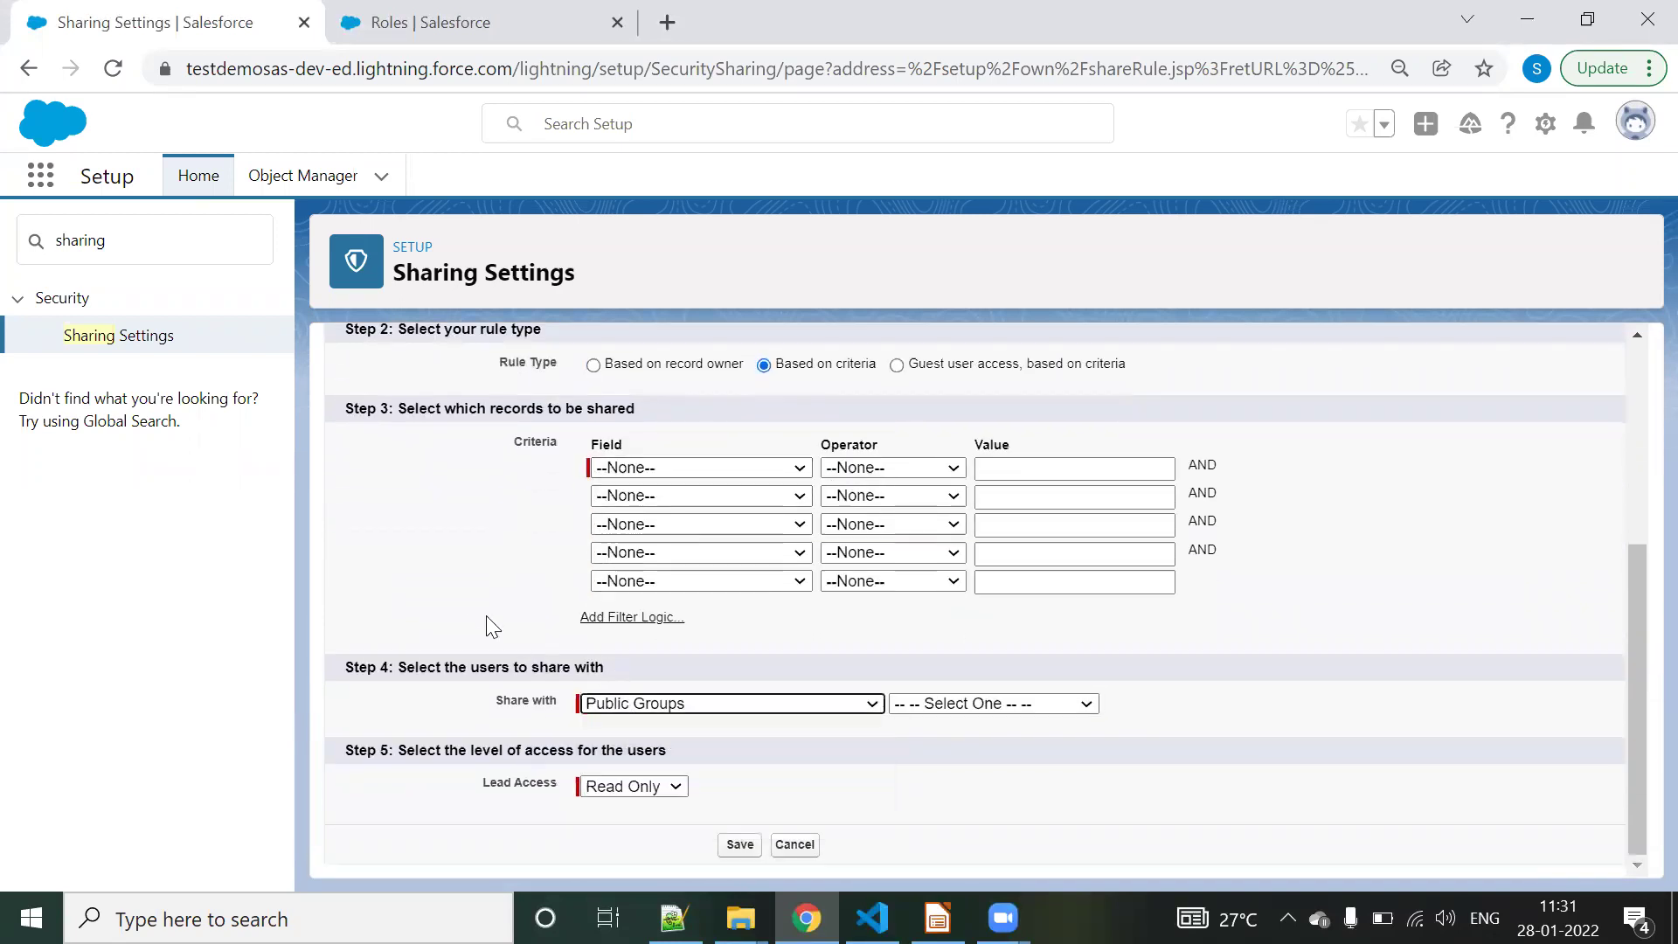
pyautogui.click(866, 704)
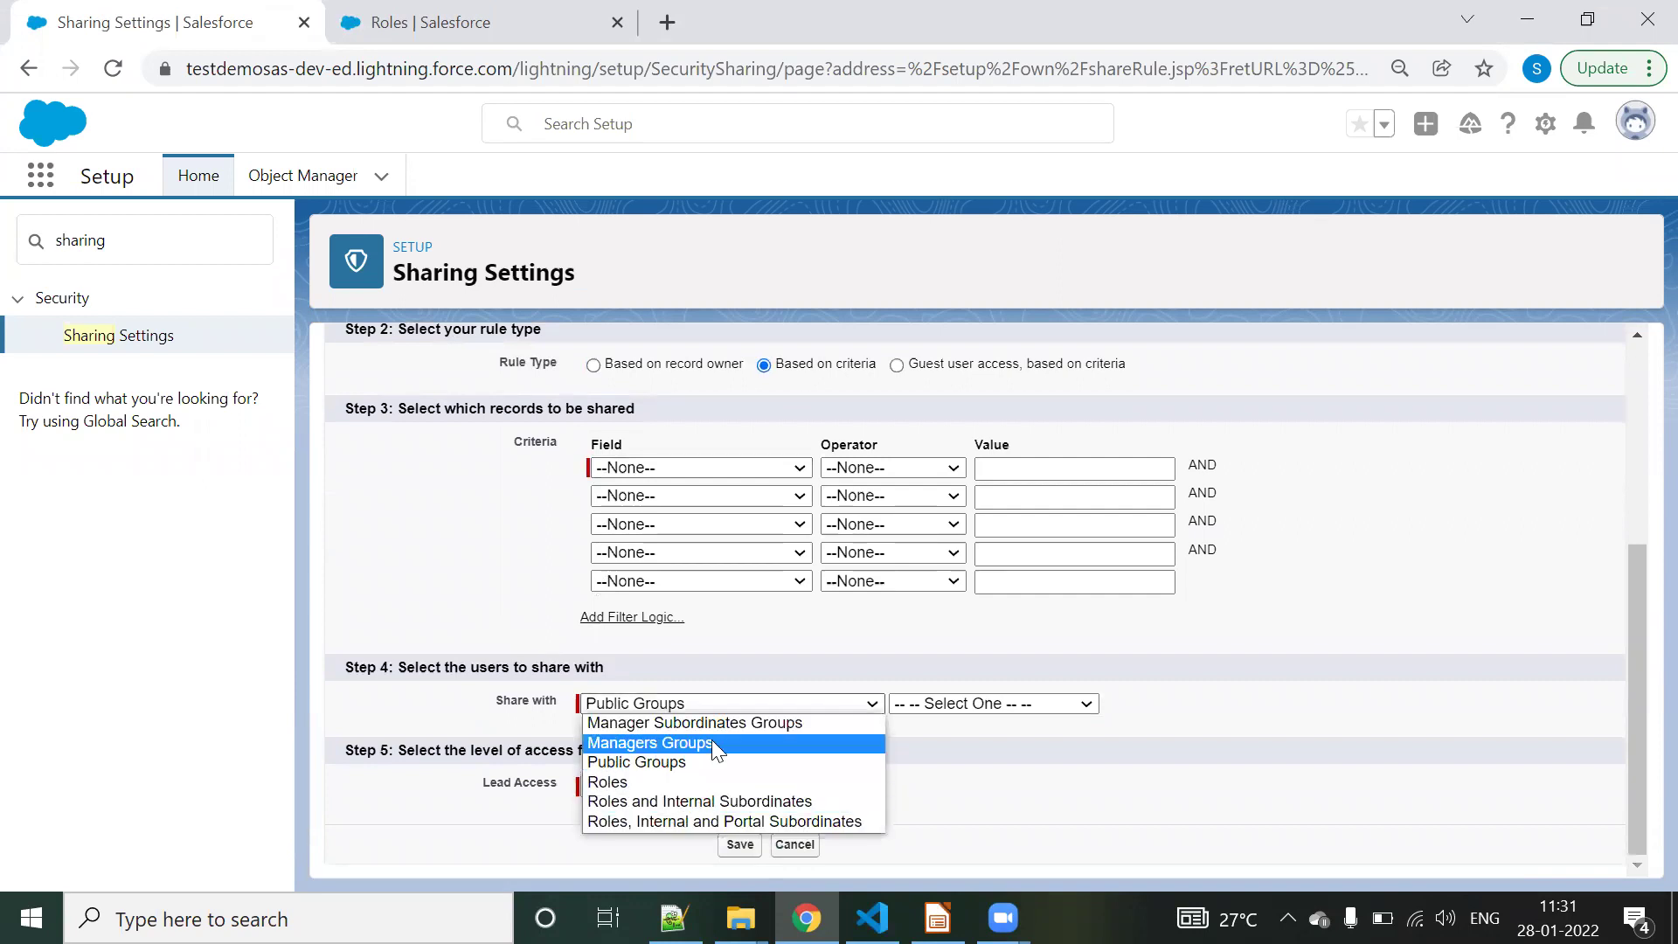
pyautogui.click(469, 611)
# - Set the rule type to Guest user access, based on criteria, and view the criteria fields and guest users offered
pyautogui.click(896, 365)
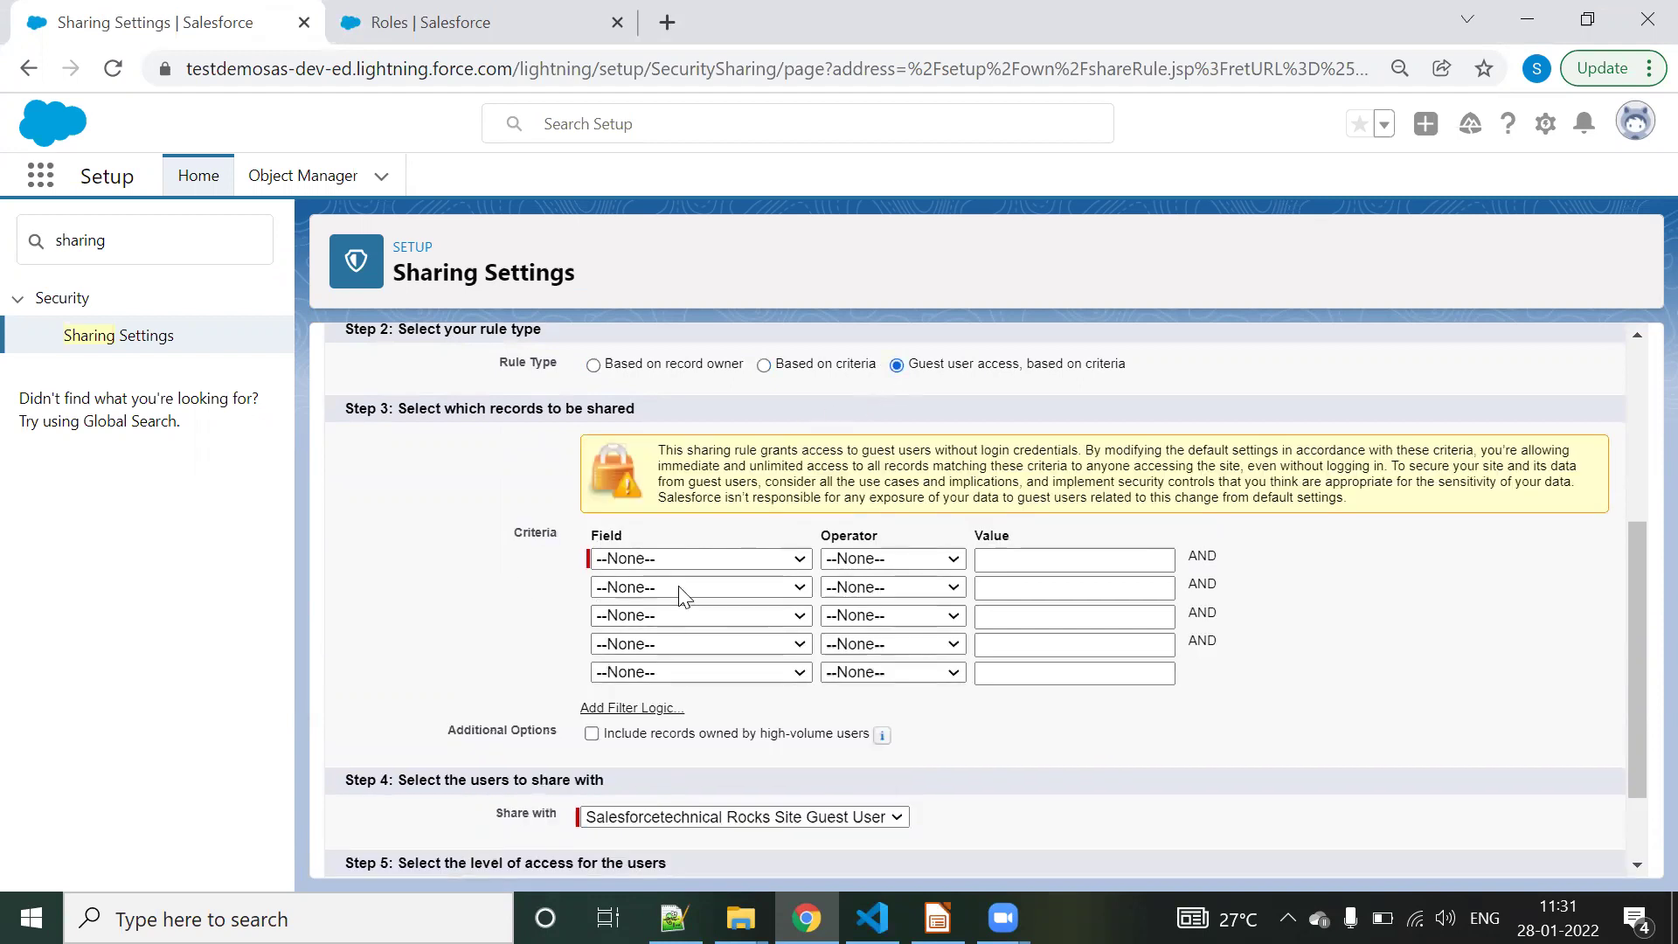
pyautogui.click(687, 556)
pyautogui.click(452, 592)
pyautogui.scroll(-2, 502, 638)
pyautogui.click(682, 705)
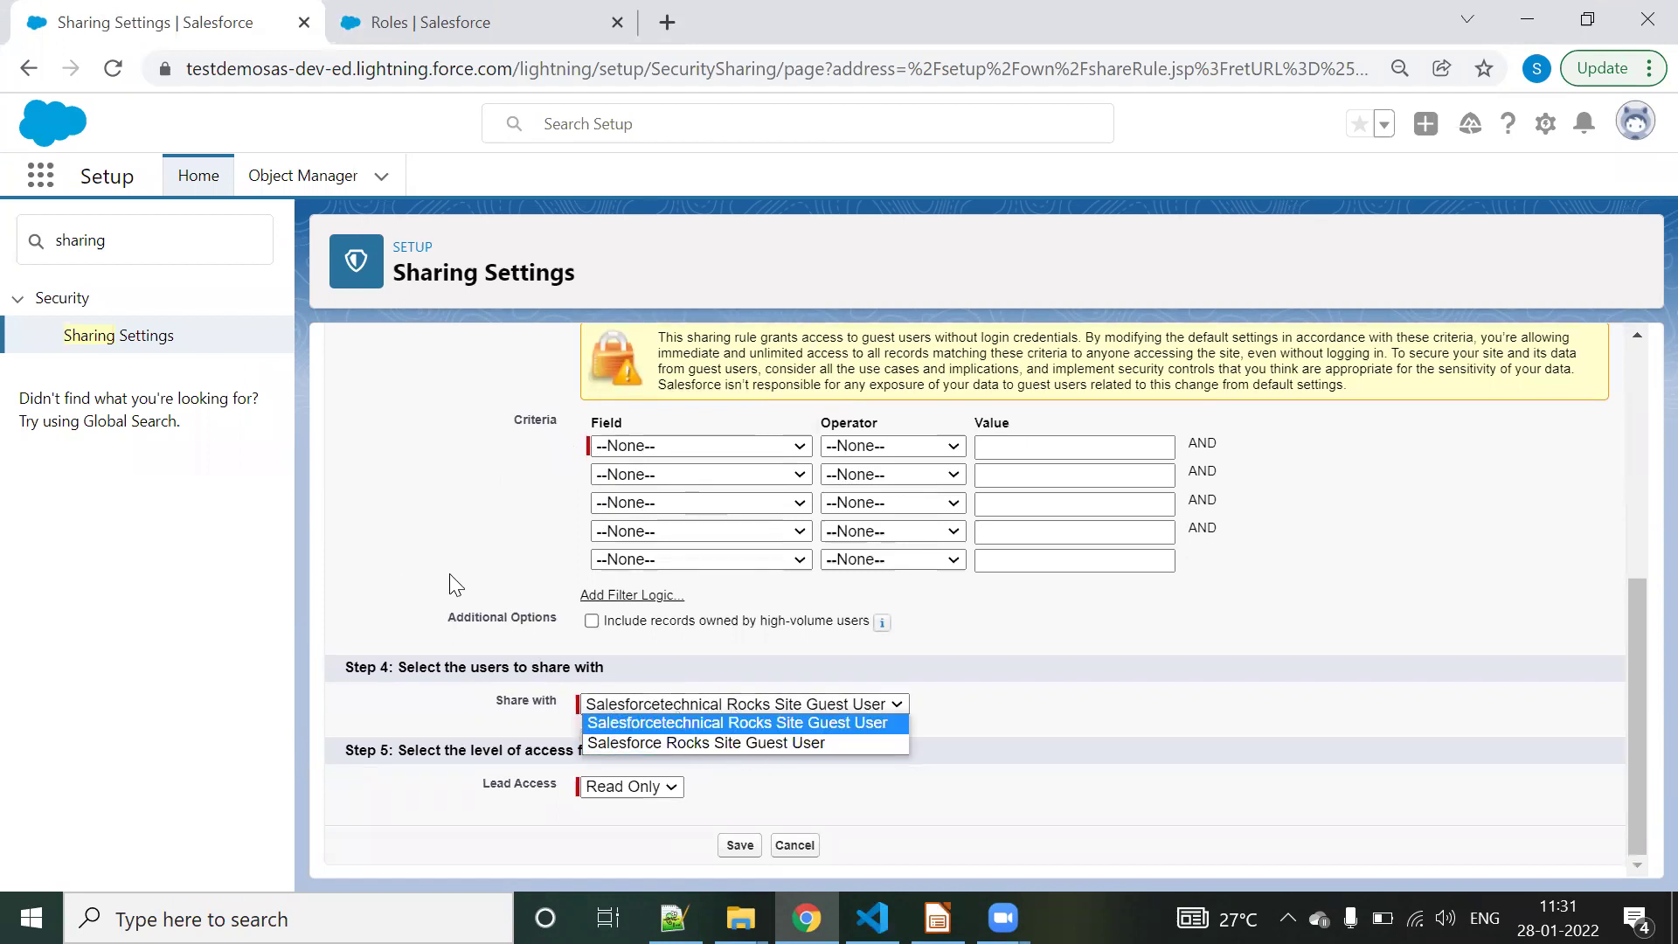
pyautogui.click(400, 511)
# - Review the guest access rule's settings, and switch to the Roles and Subordinates slide in Impress
pyautogui.scroll(5, 401, 510)
pyautogui.scroll(-5, 407, 520)
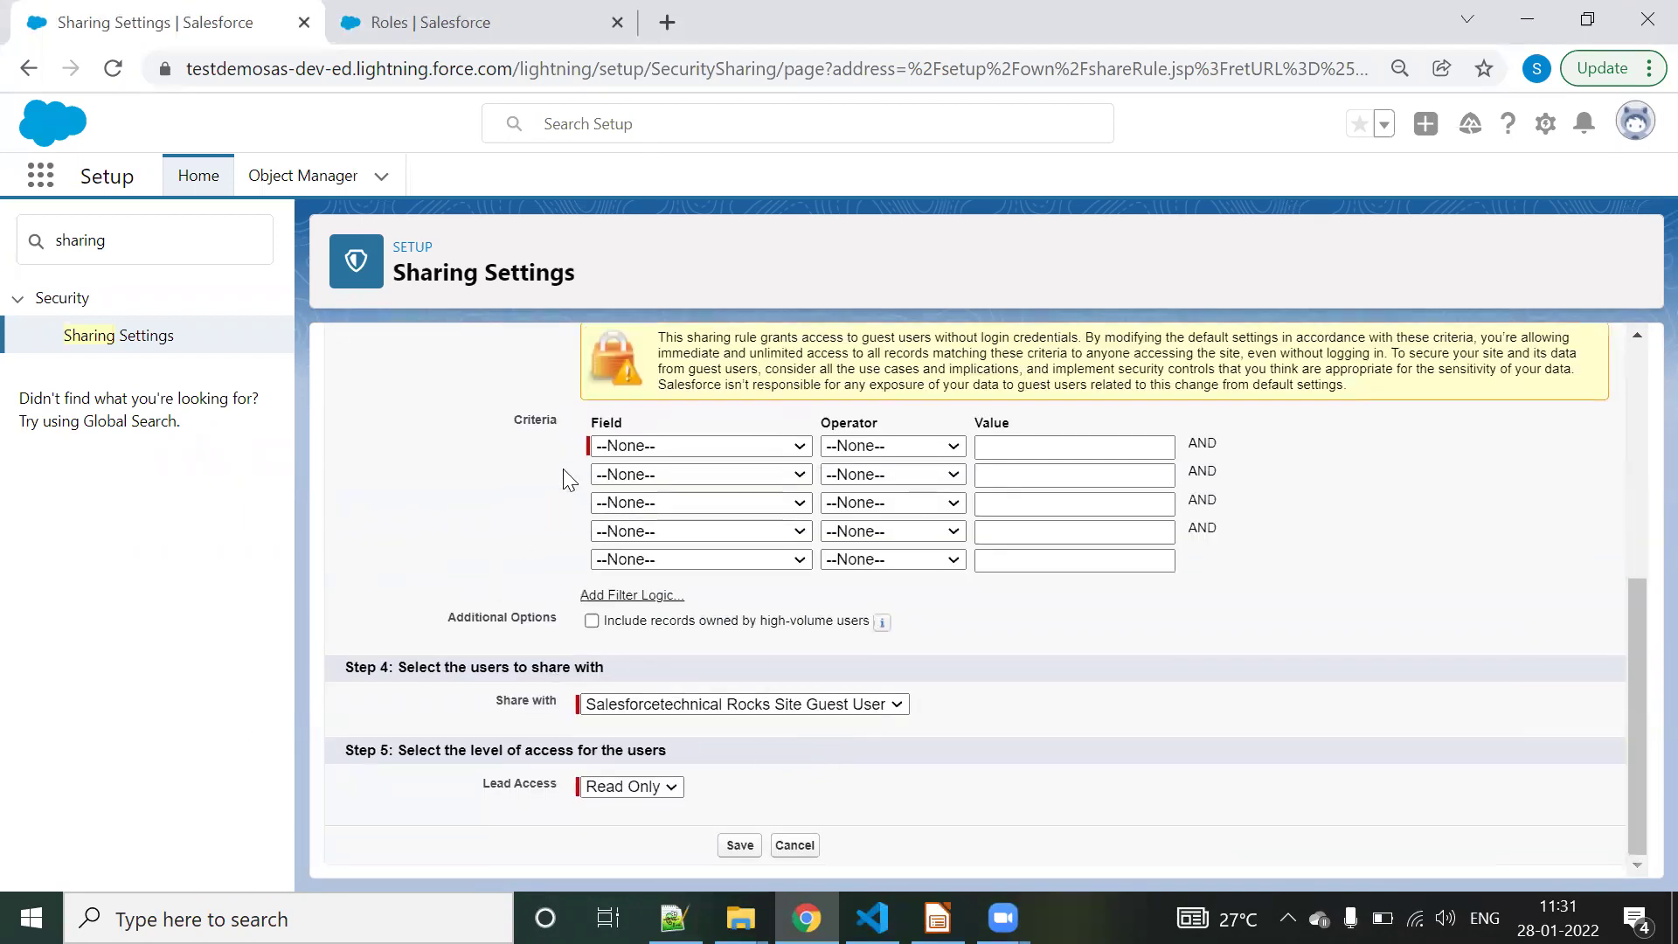
pyautogui.scroll(3, 566, 475)
pyautogui.hotkey('alt', 'Tab')
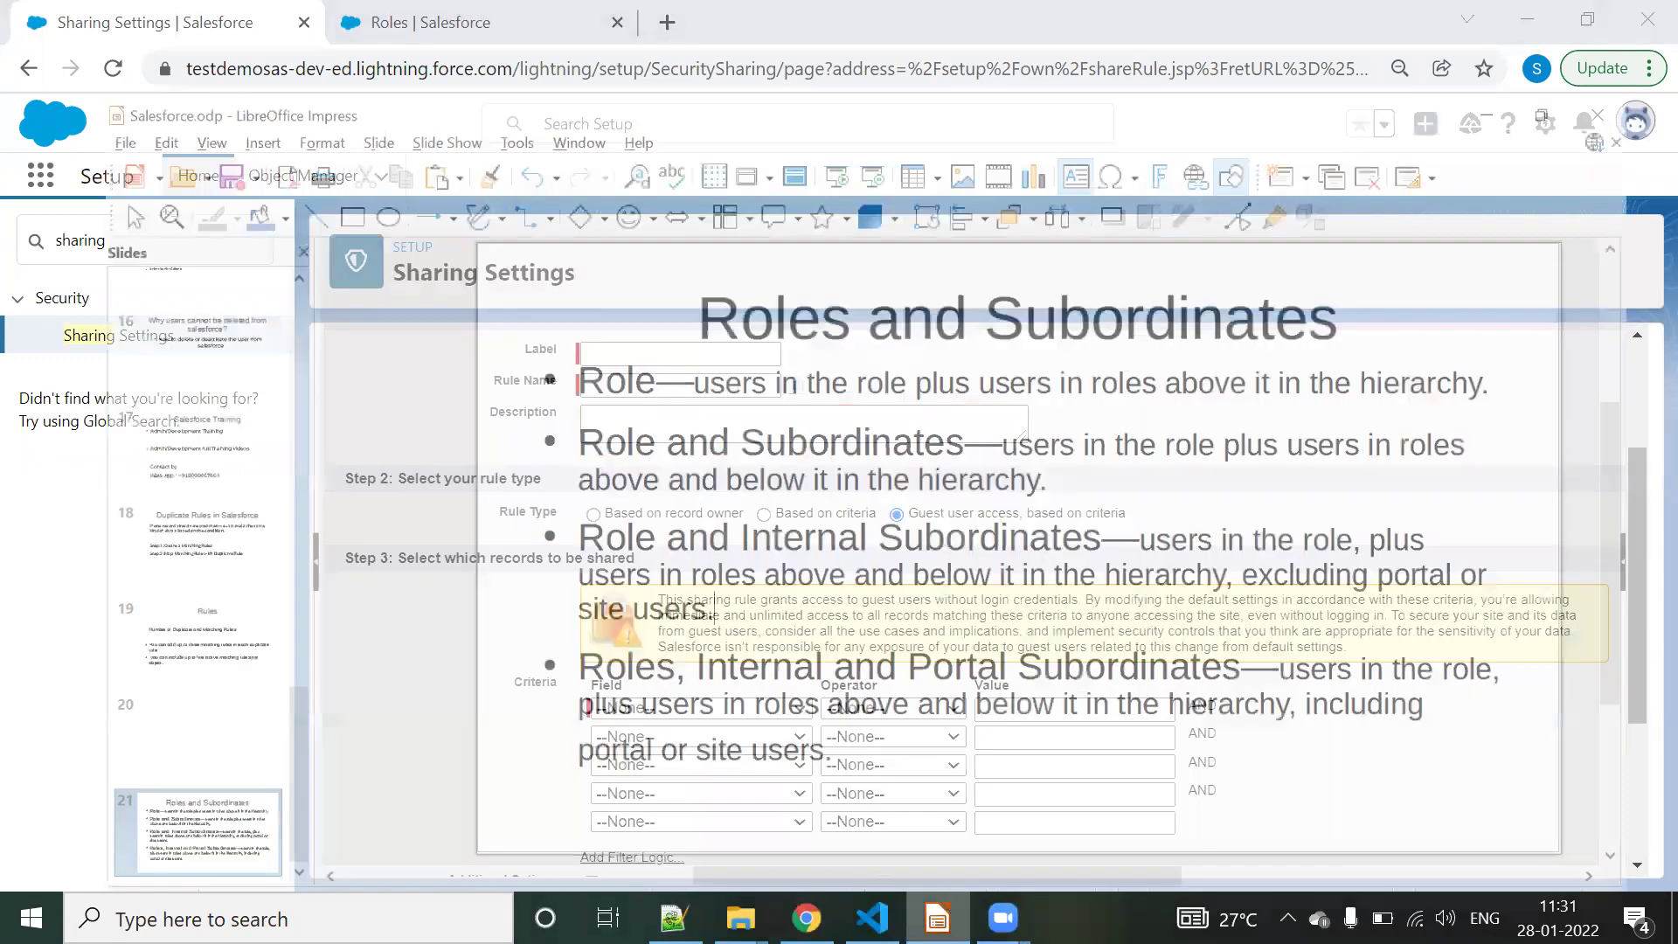